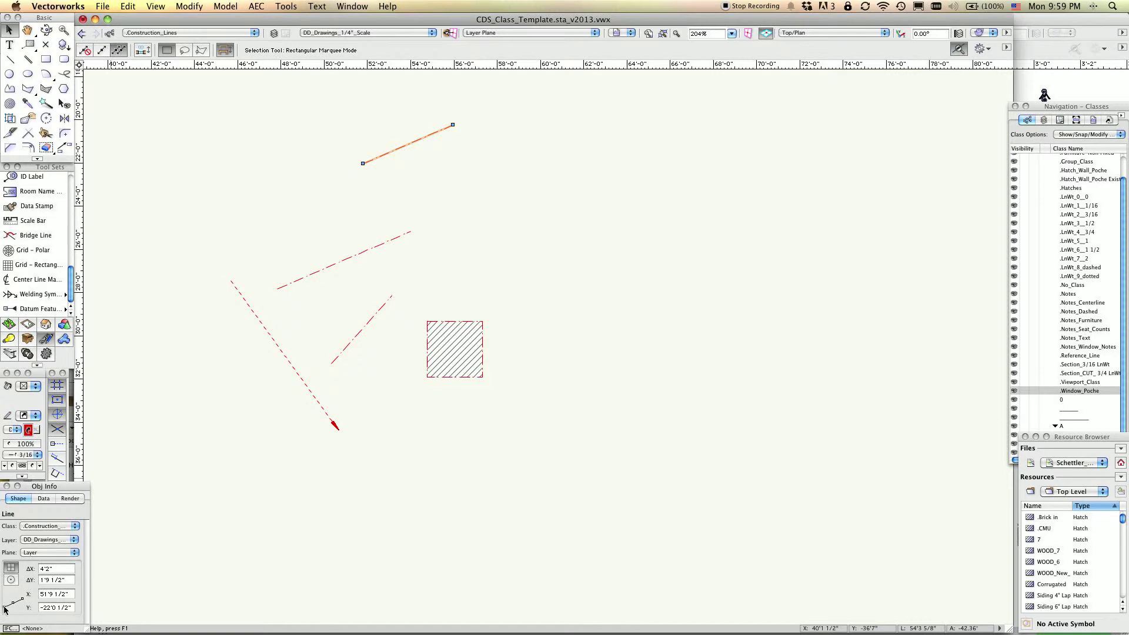
Reshape the uppermost line by lowering its right endpoint, and set its ΔX to 10' measured from the left endpoint.
click(9, 609)
click(5, 609)
mouse_move(452, 124)
mouse_down()
mouse_move(396, 168)
mouse_move(443, 143)
mouse_up()
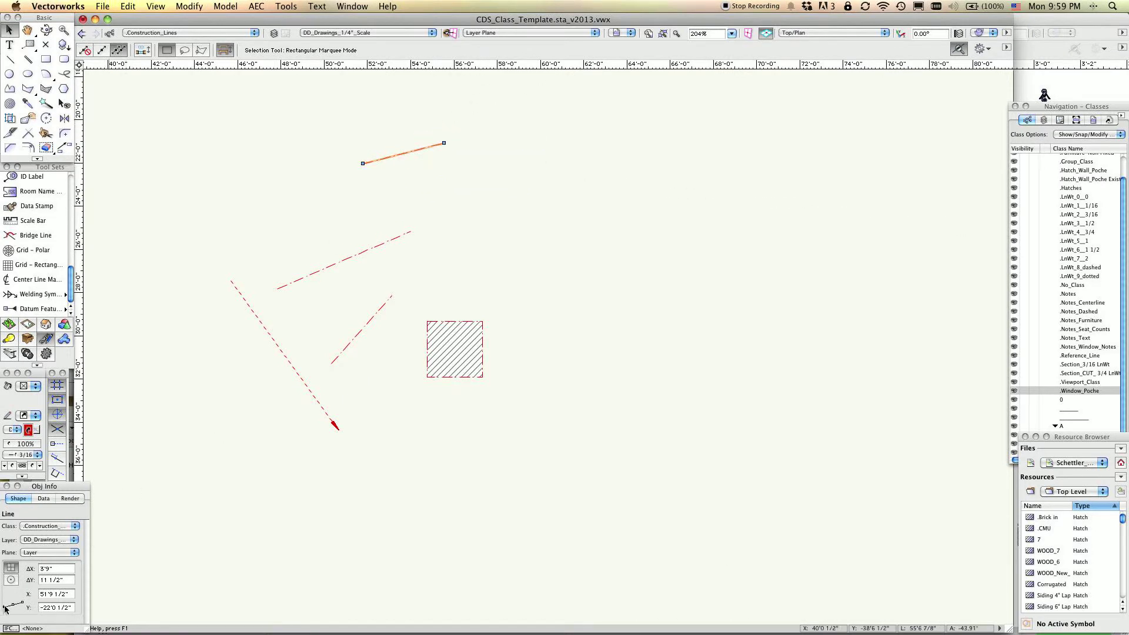
click(60, 570)
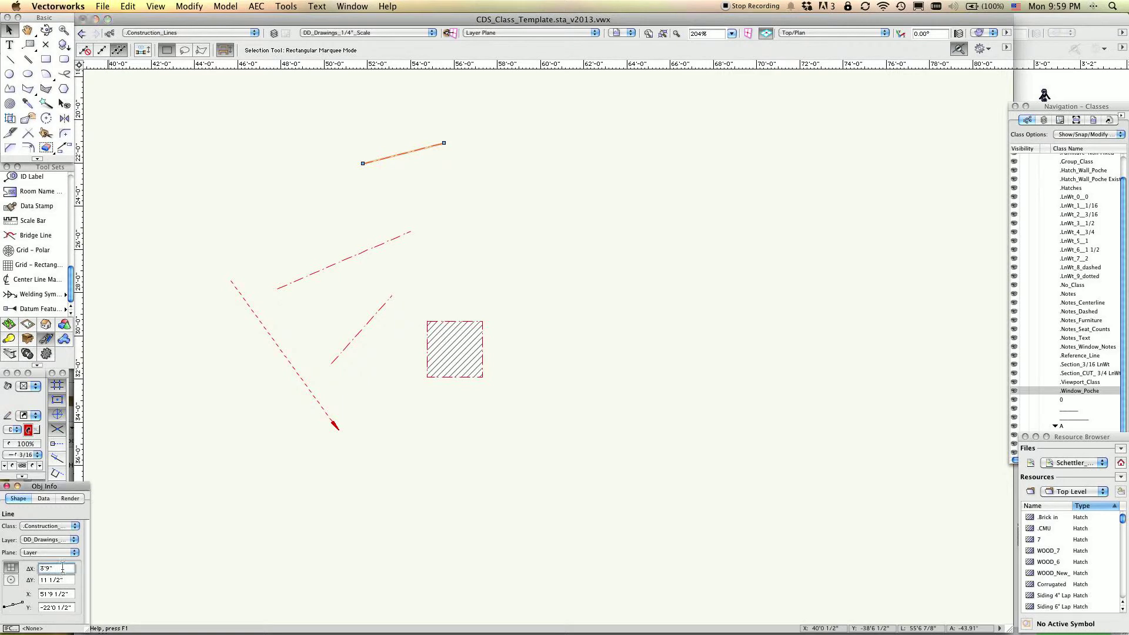
text(10)
key(Return)
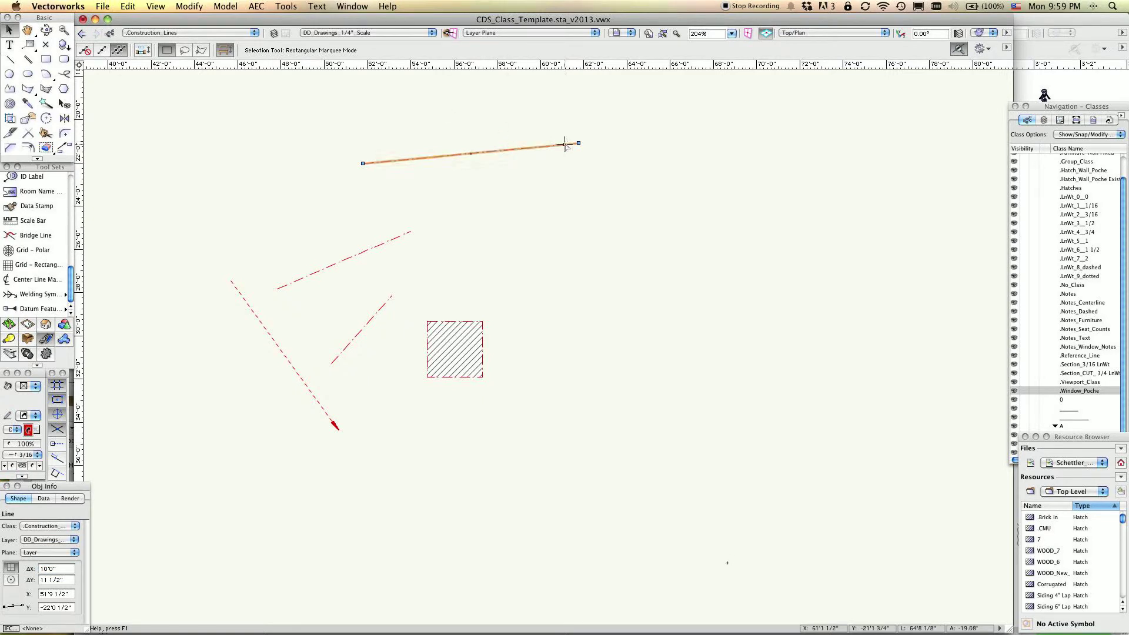
Draw a horizontal line about 7'10" long to the right of the existing lines and set its ΔX to 10'.
key(2)
drag(584, 239, 753, 239)
click(67, 568)
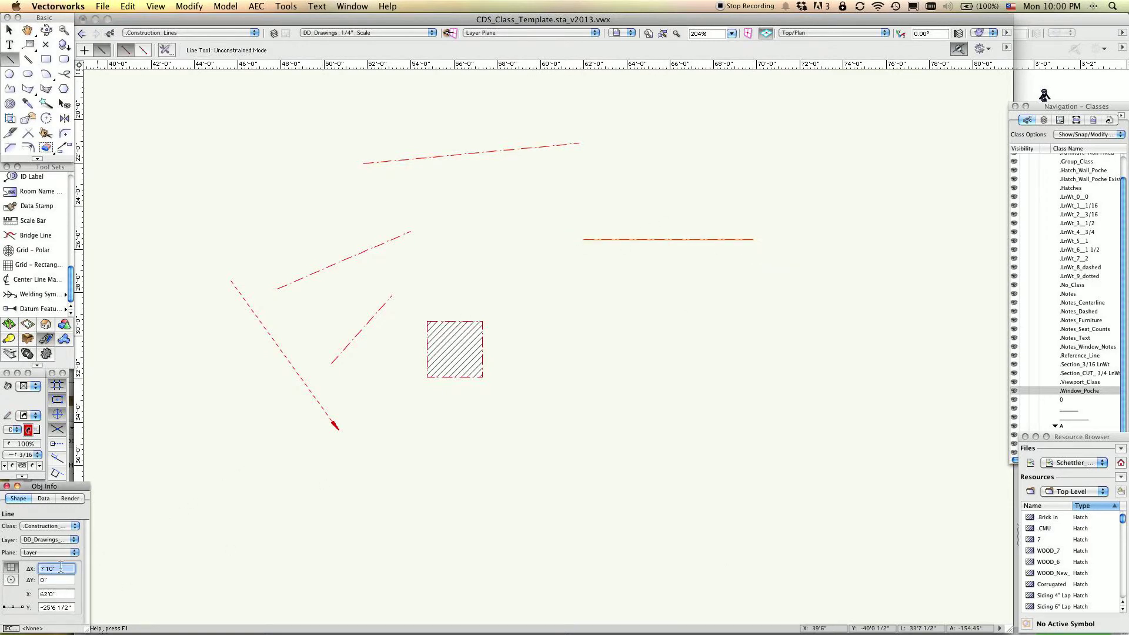
text(10')
key(Return)
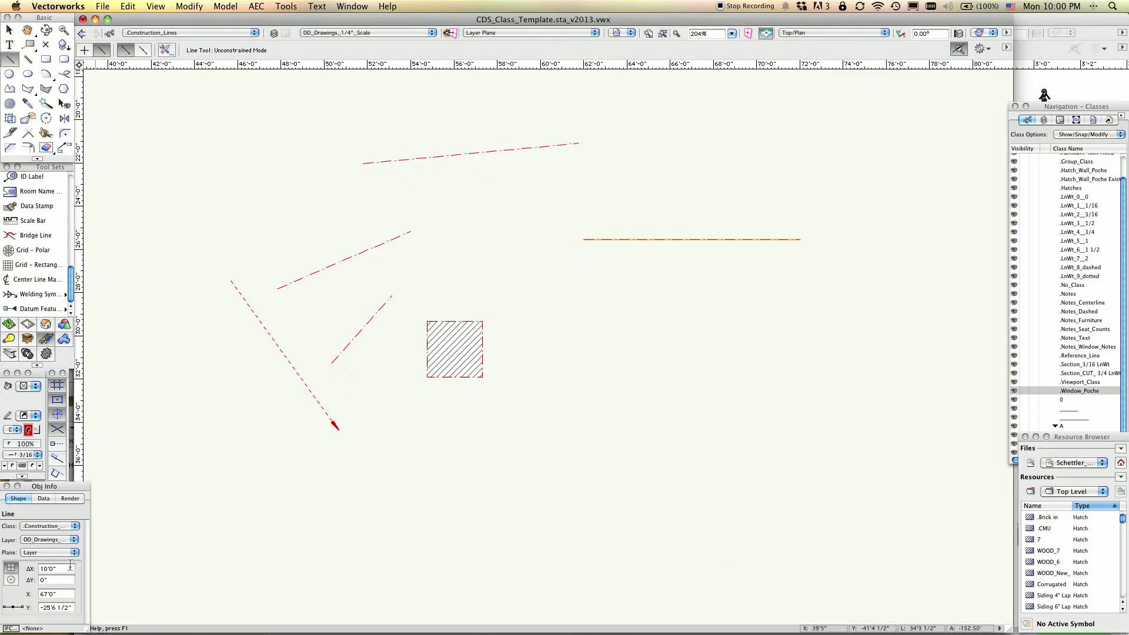
Set the horizontal line's ΔX to 20', growing it equally from its midpoint.
click(68, 569)
text(20)
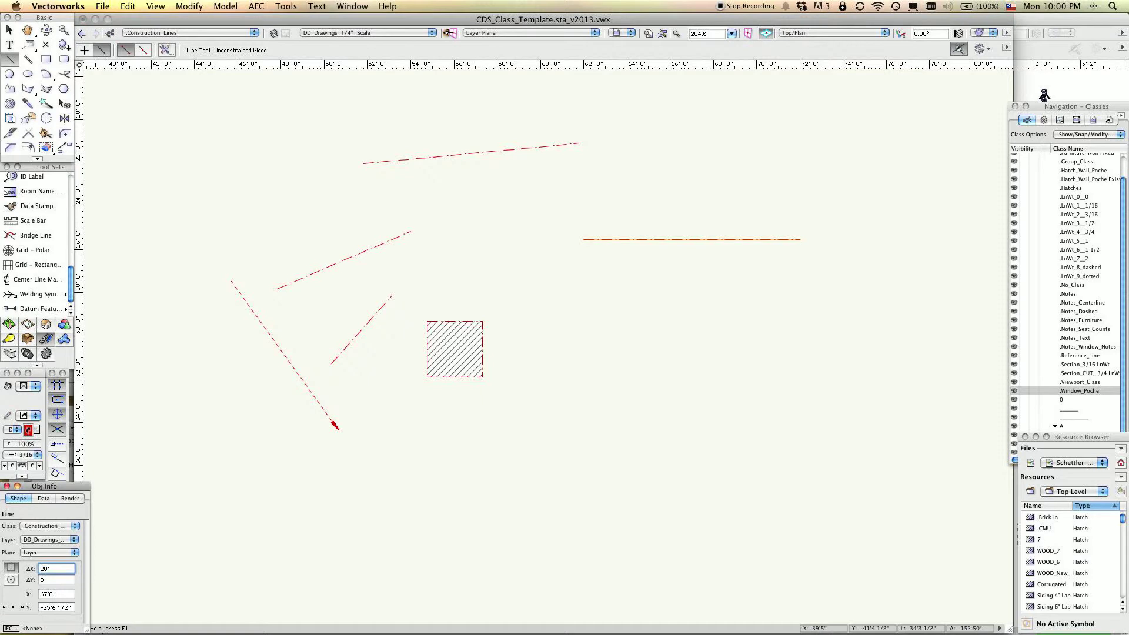
text(')
key(Return)
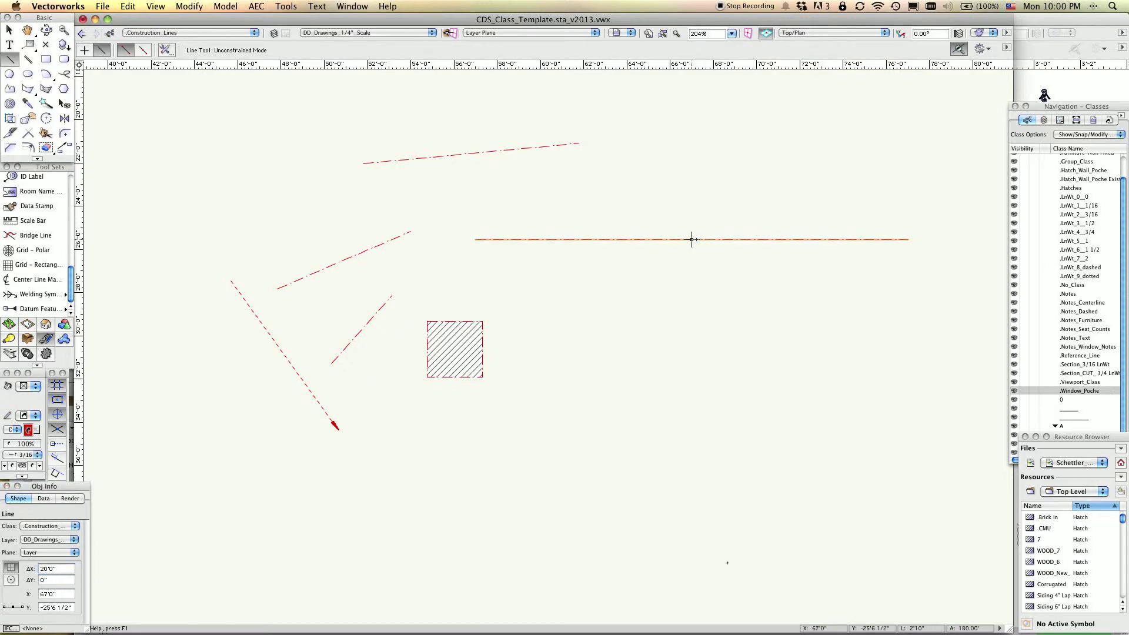
Switch the horizontal line's reference point to its left end and move the line about 1'7" up and 11" right.
key(x)
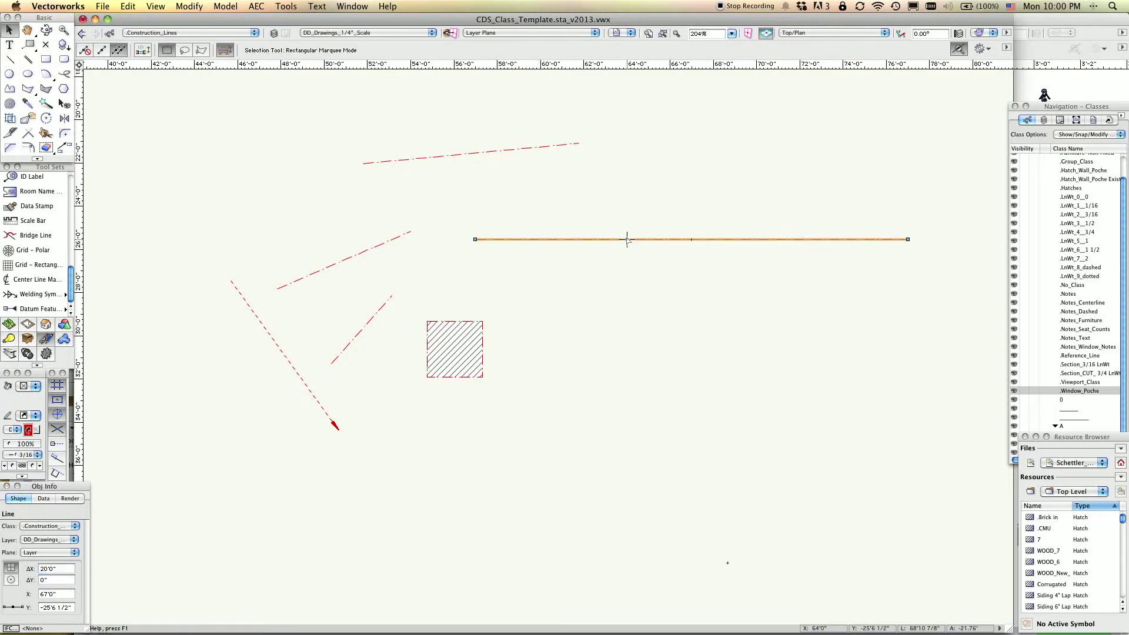
click(5, 610)
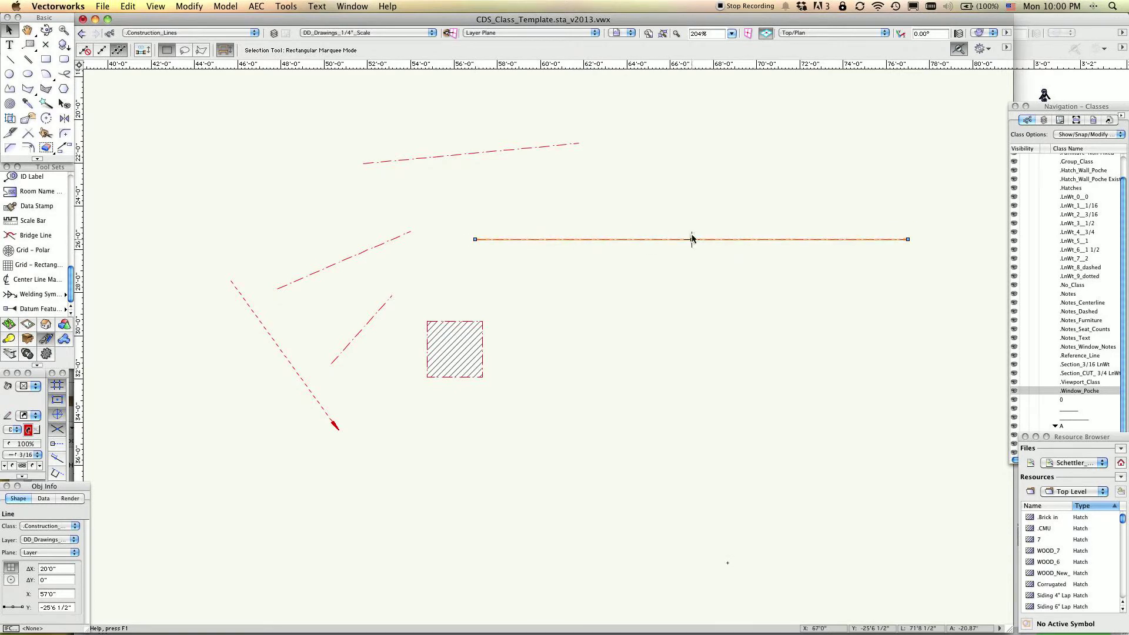
click(575, 242)
drag(577, 239, 592, 205)
click(592, 205)
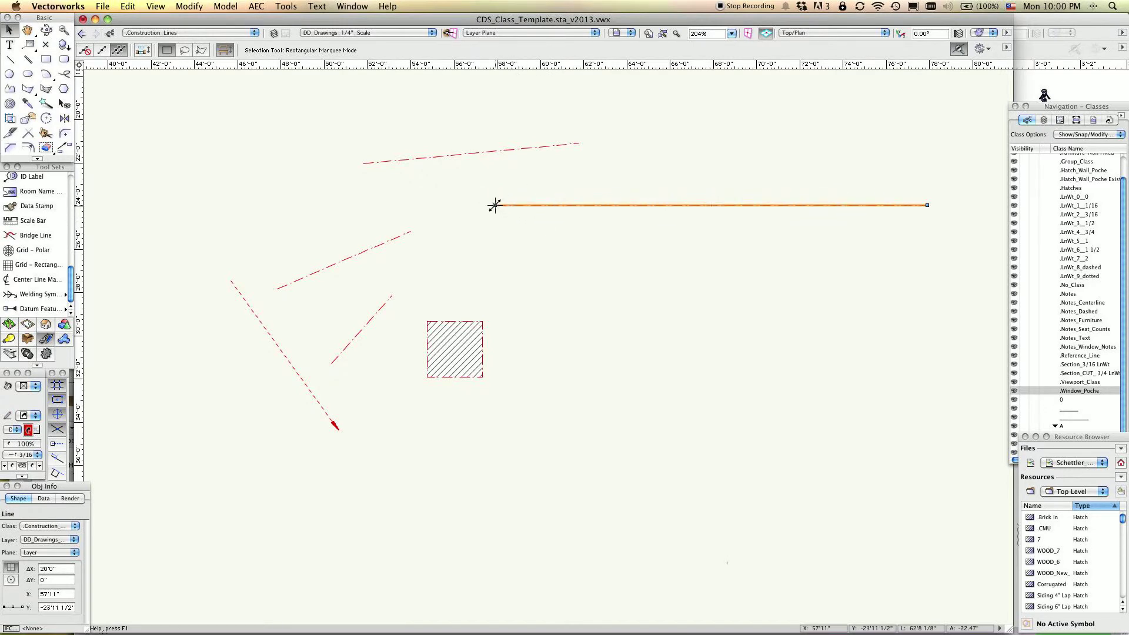
Reposition both endpoints of the 20' line to make a short downward-sloping line about 3'0" by 2'0", and deselect it.
drag(495, 205, 620, 178)
click(768, 280)
drag(928, 206, 686, 221)
click(679, 294)
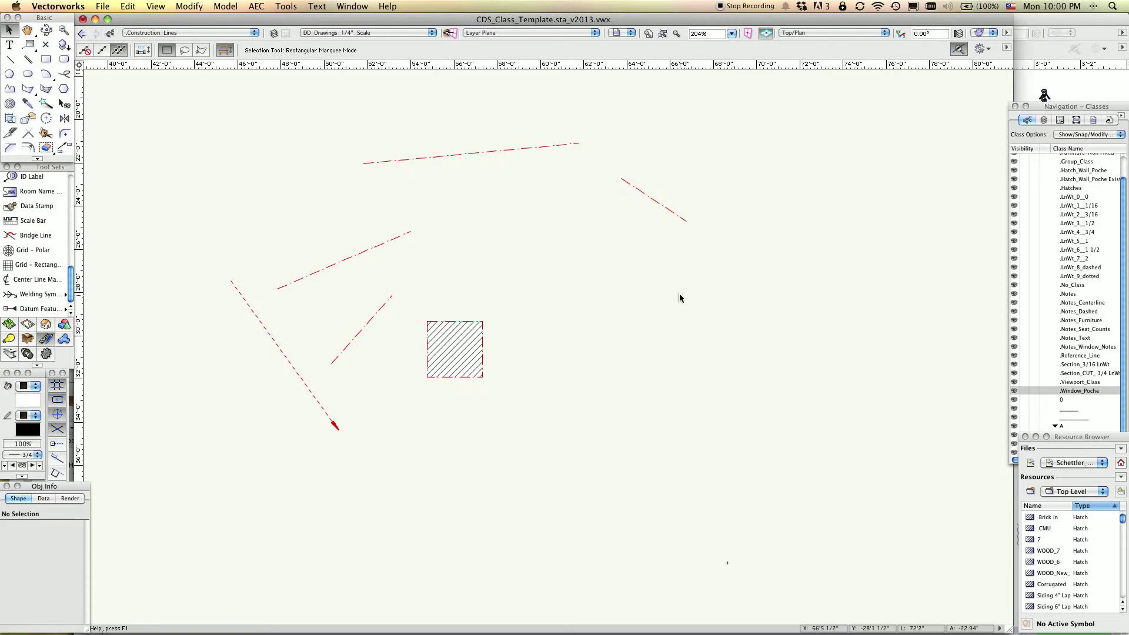
Draw a diagonal line rising to the right, about 4'7 1/2" by 4'7 1/2", below the short sloping line.
key(2)
click(660, 331)
click(759, 232)
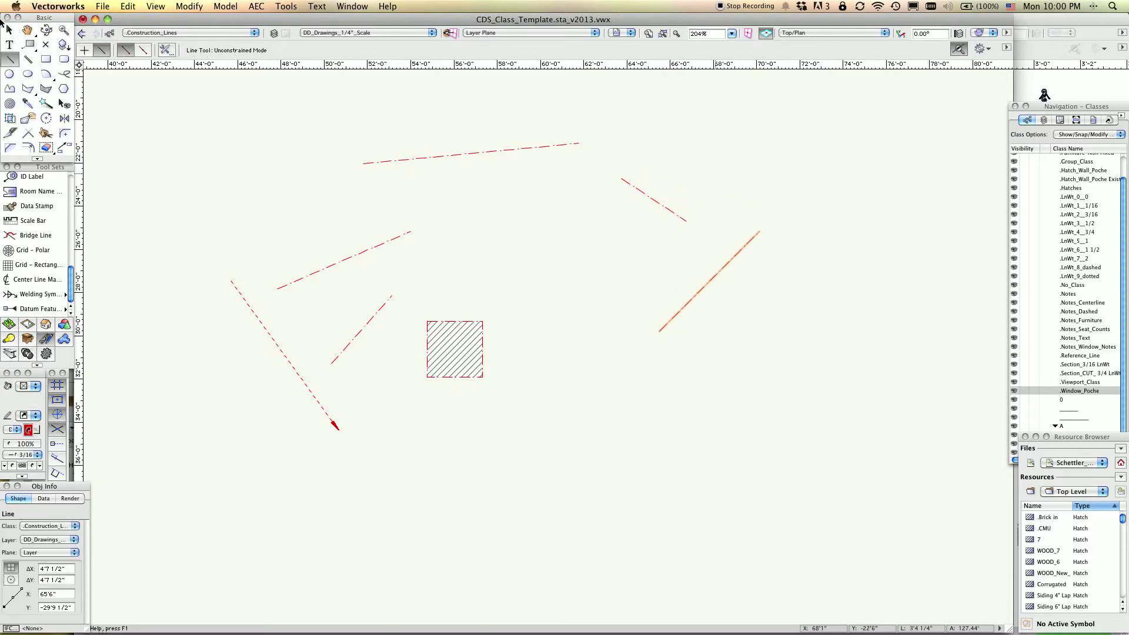
Stretch the short sloping line's lower endpoint to snap onto the upper end of the diagonal line.
key(x)
click(684, 220)
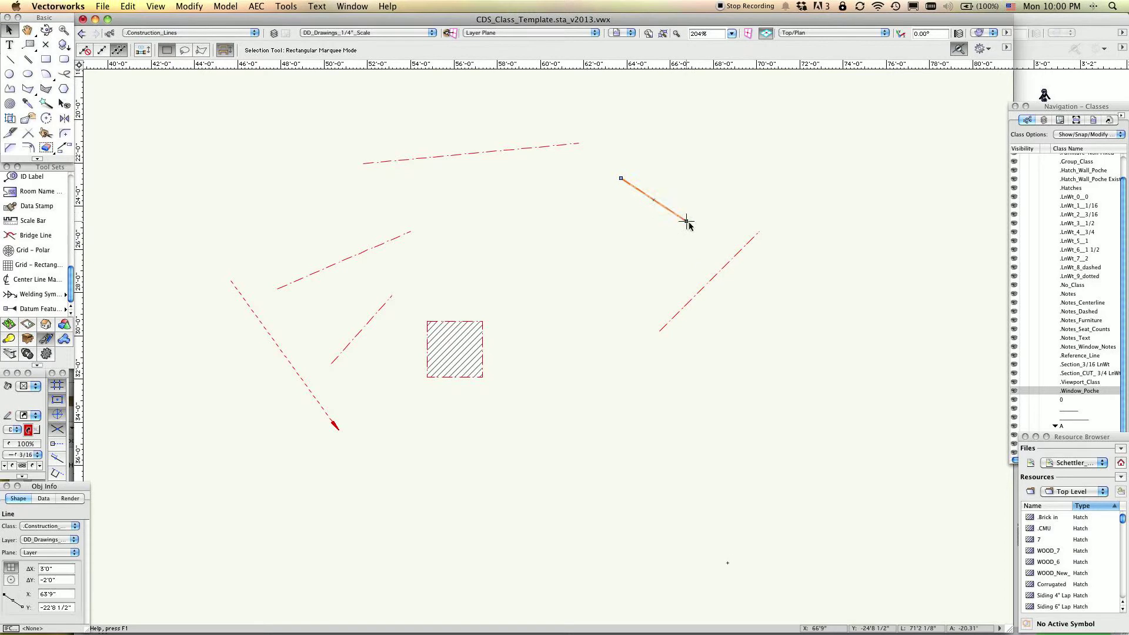
drag(686, 221, 759, 231)
click(788, 281)
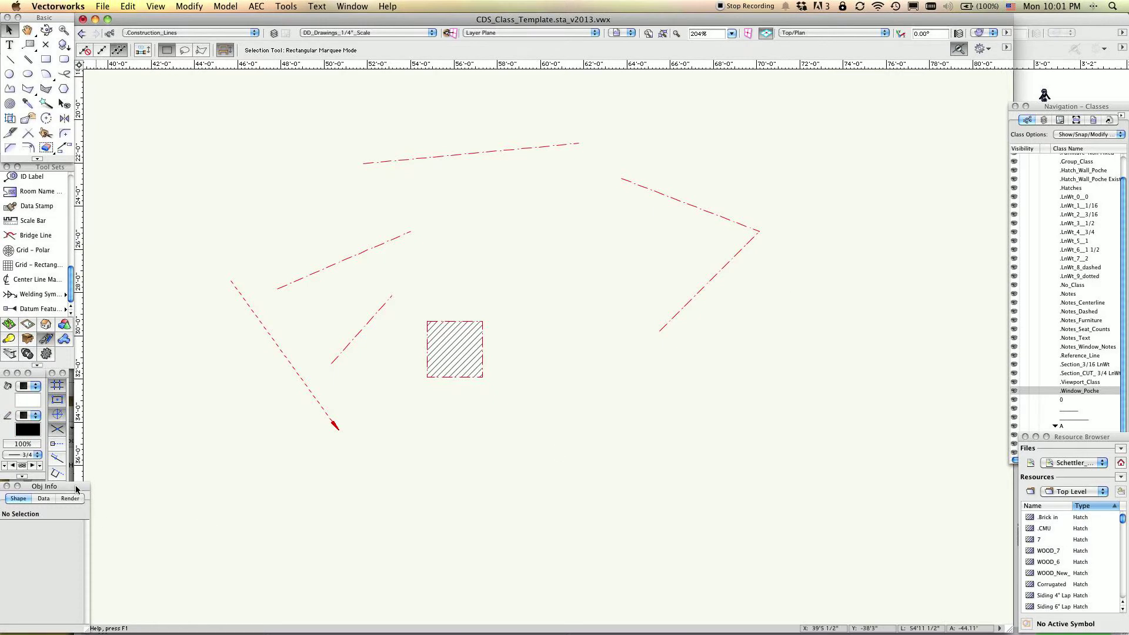
click(732, 262)
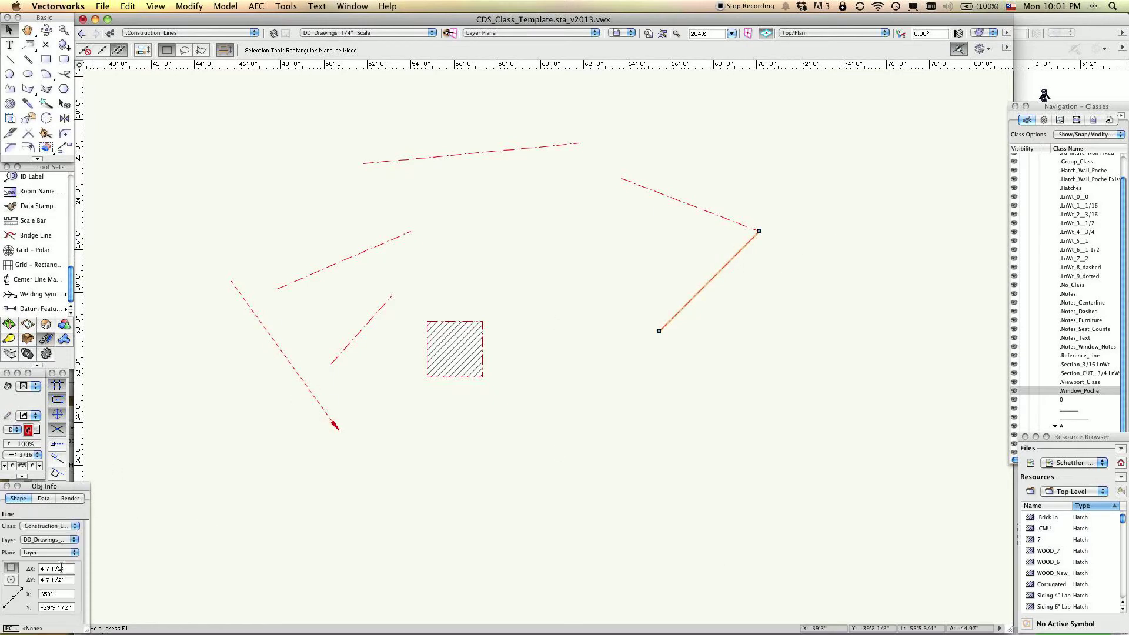
click(727, 562)
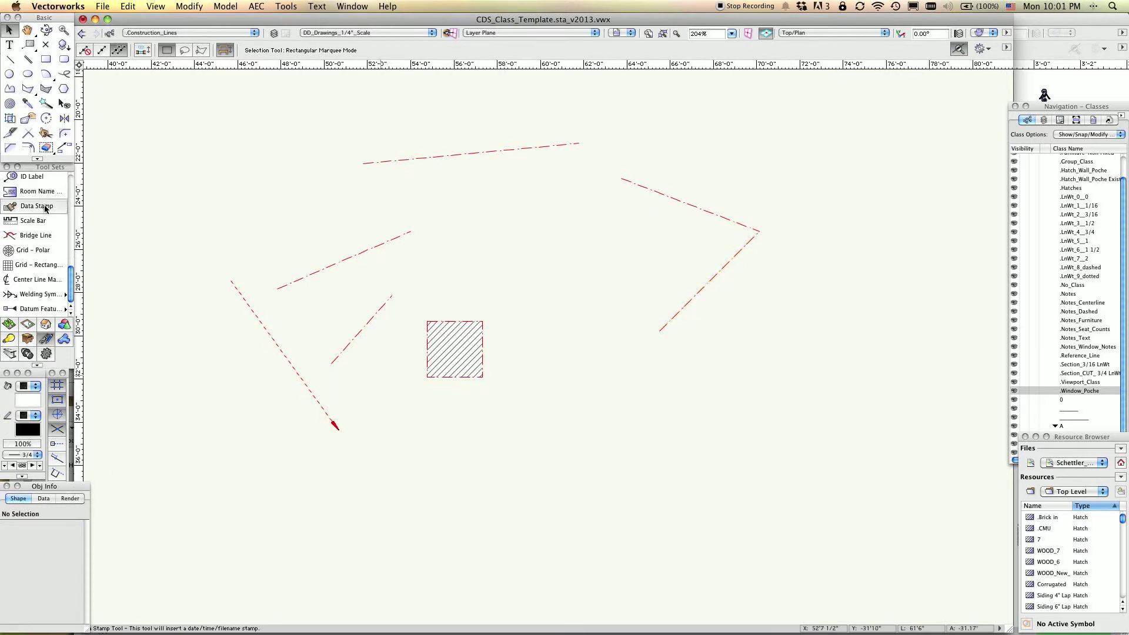
Place a horizontal constrained linear dimension about 3'9" long below and right of the hatched square.
drag(70, 279, 70, 187)
click(36, 179)
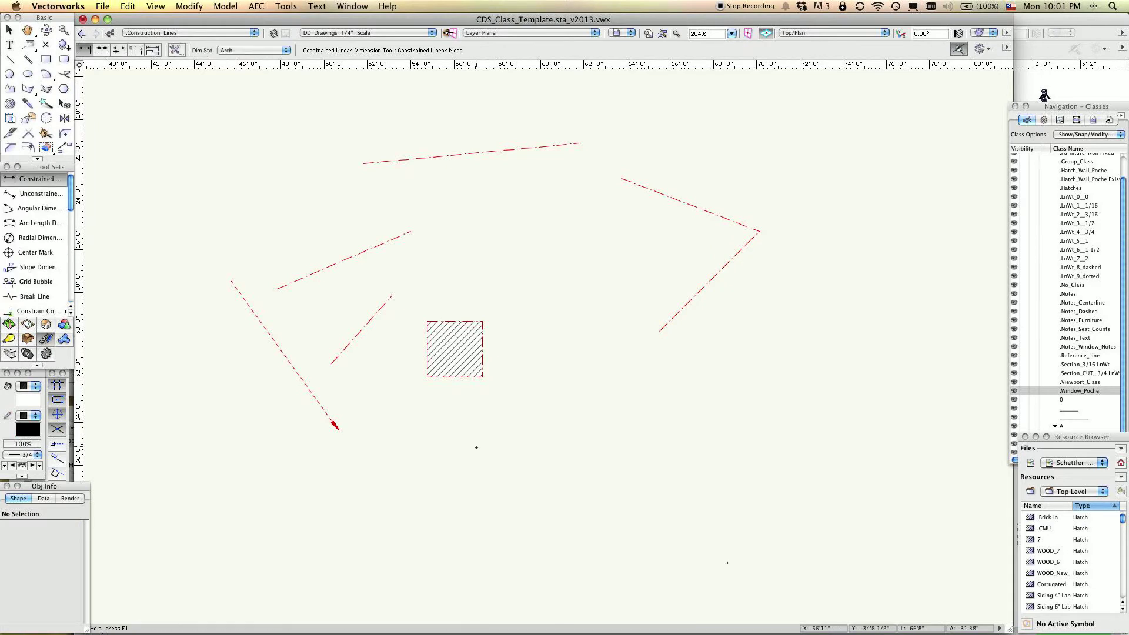
click(493, 453)
click(573, 454)
click(574, 433)
click(9, 30)
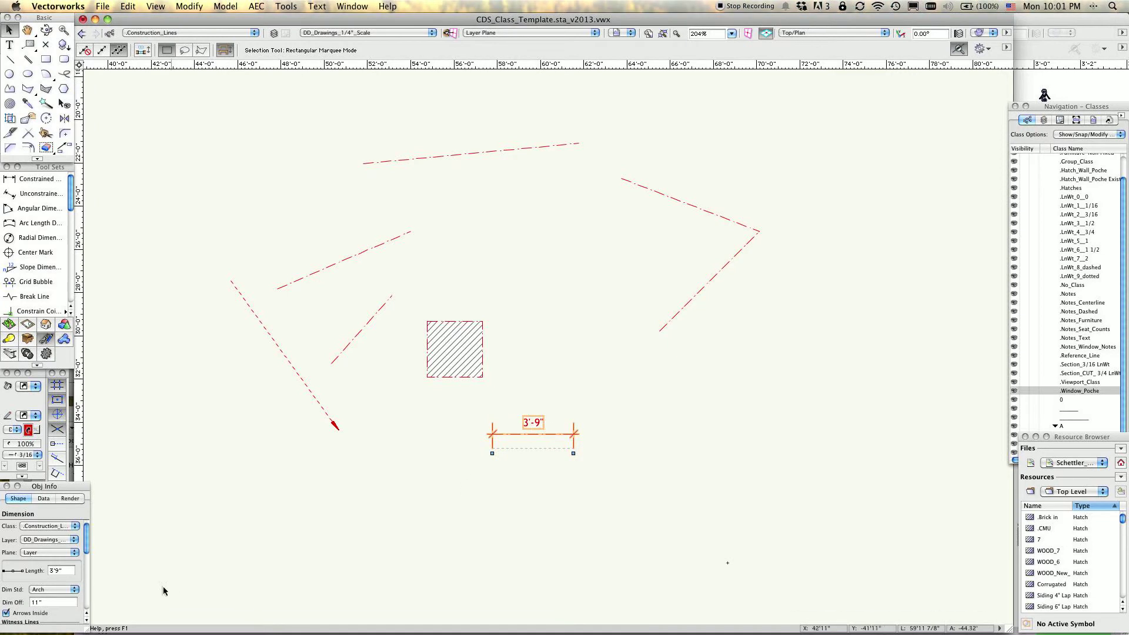
Try the ASME standard on the dimension and switch it back to Arch.
drag(86, 538, 86, 548)
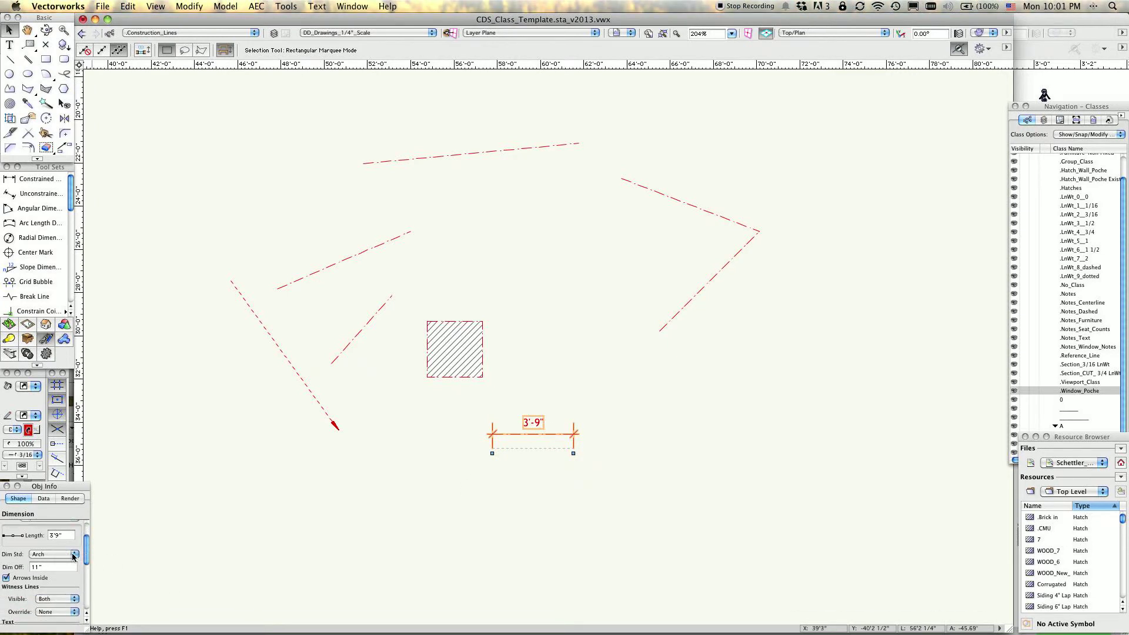
click(73, 556)
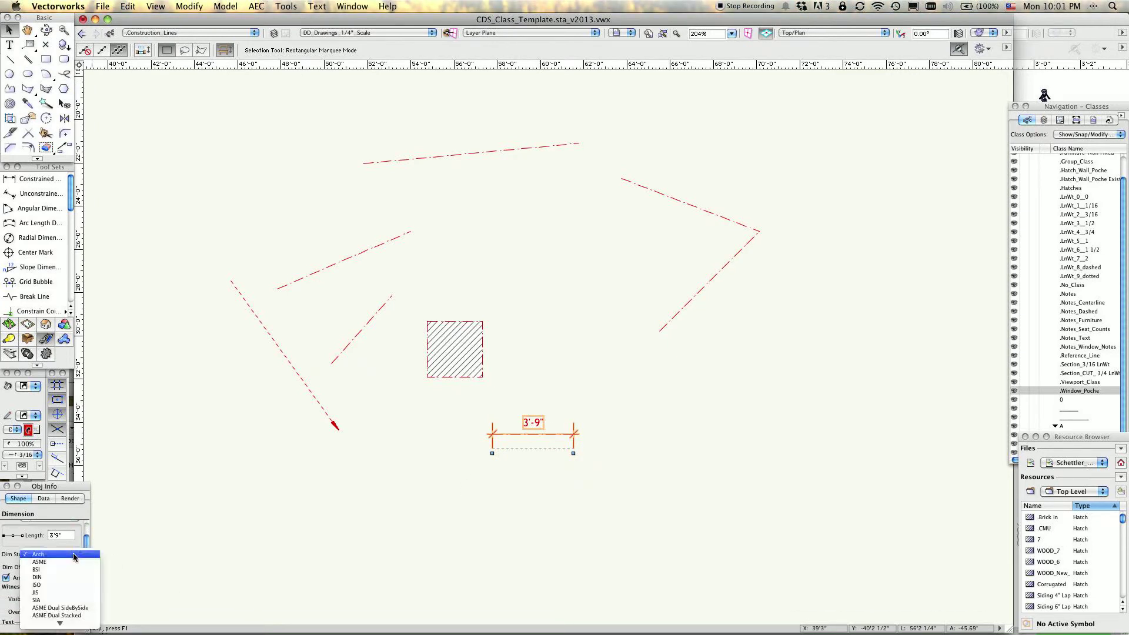
click(41, 554)
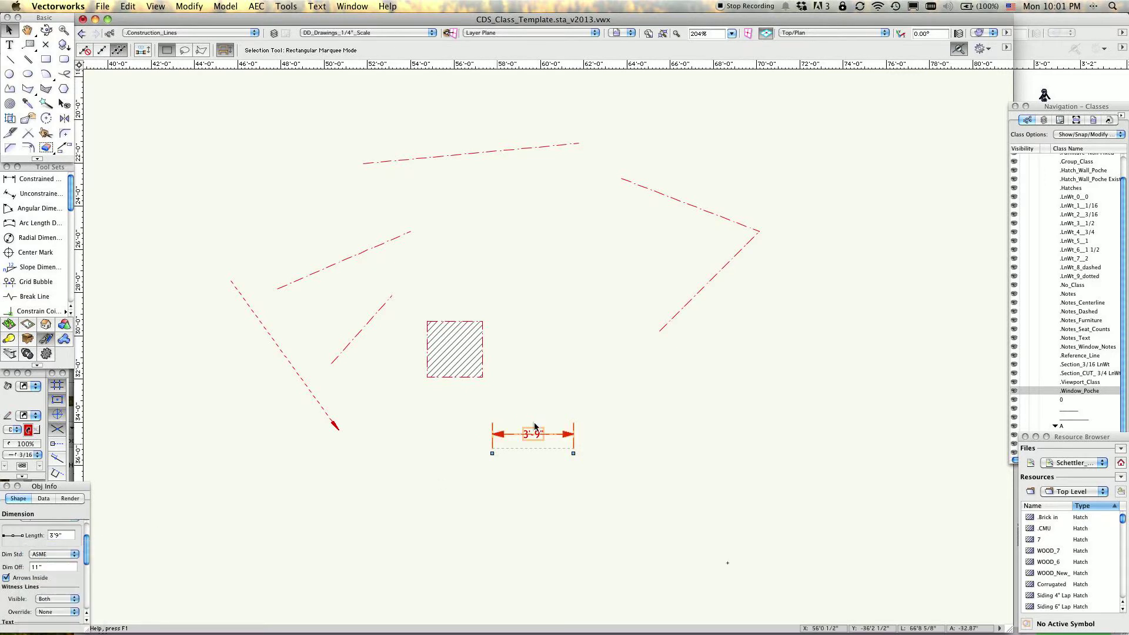
click(73, 554)
click(59, 546)
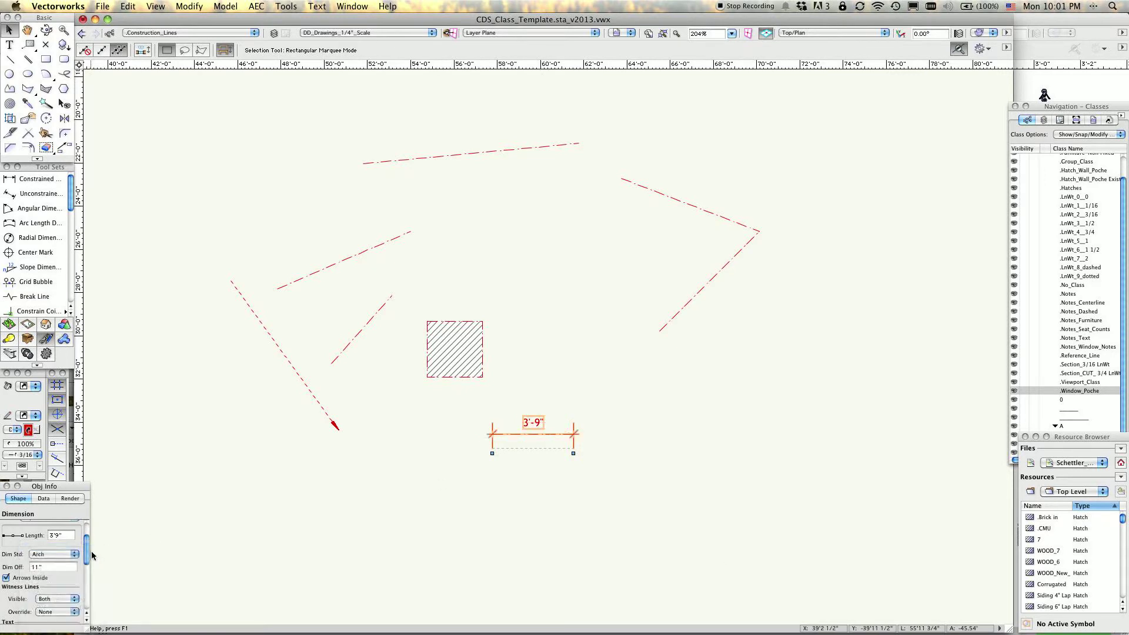
Set the dimension's text offset to 1".
scroll(88, 548, down, 3)
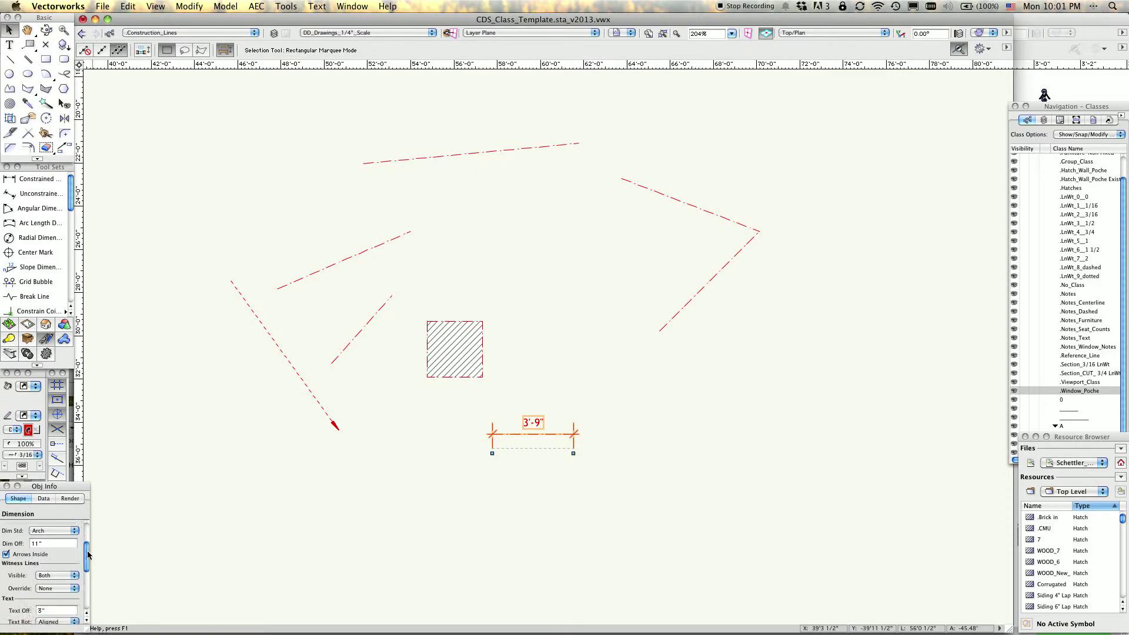
scroll(88, 559, down, 2)
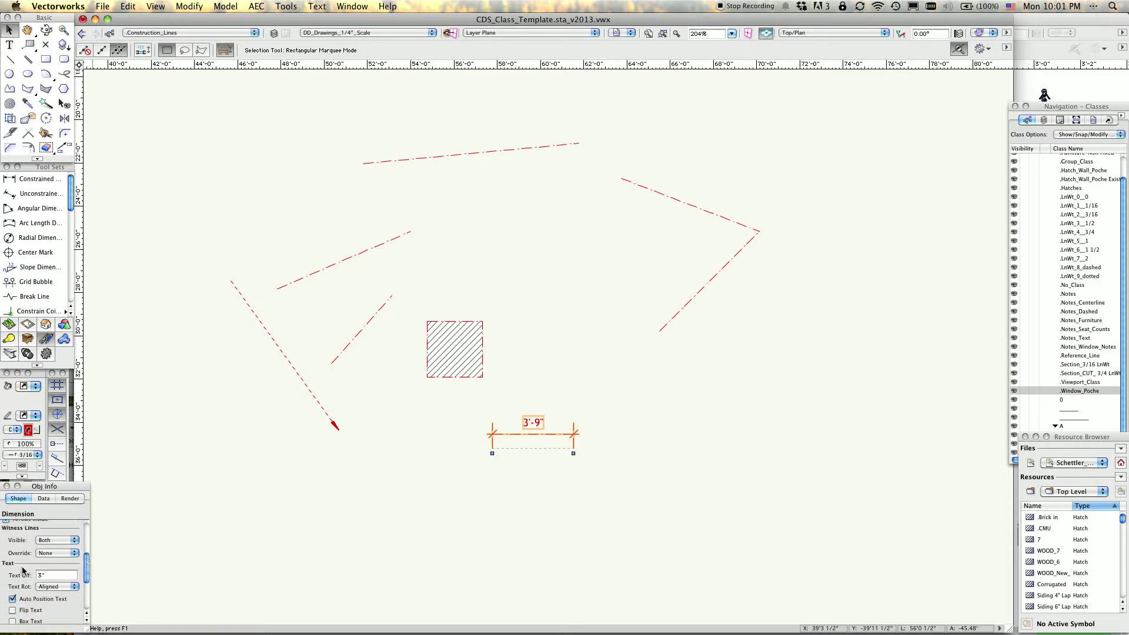
click(57, 575)
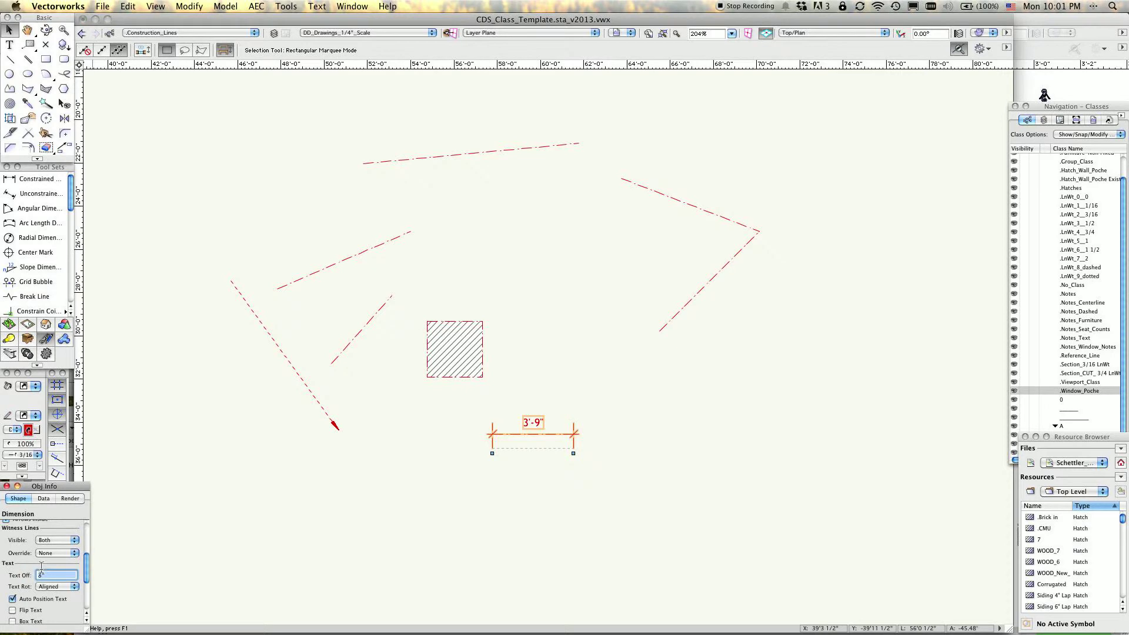
text(1)
key(Return)
Move the dimension text toward the right witness line and restore its placement with Auto Position Text.
drag(86, 570, 81, 585)
click(12, 540)
click(13, 541)
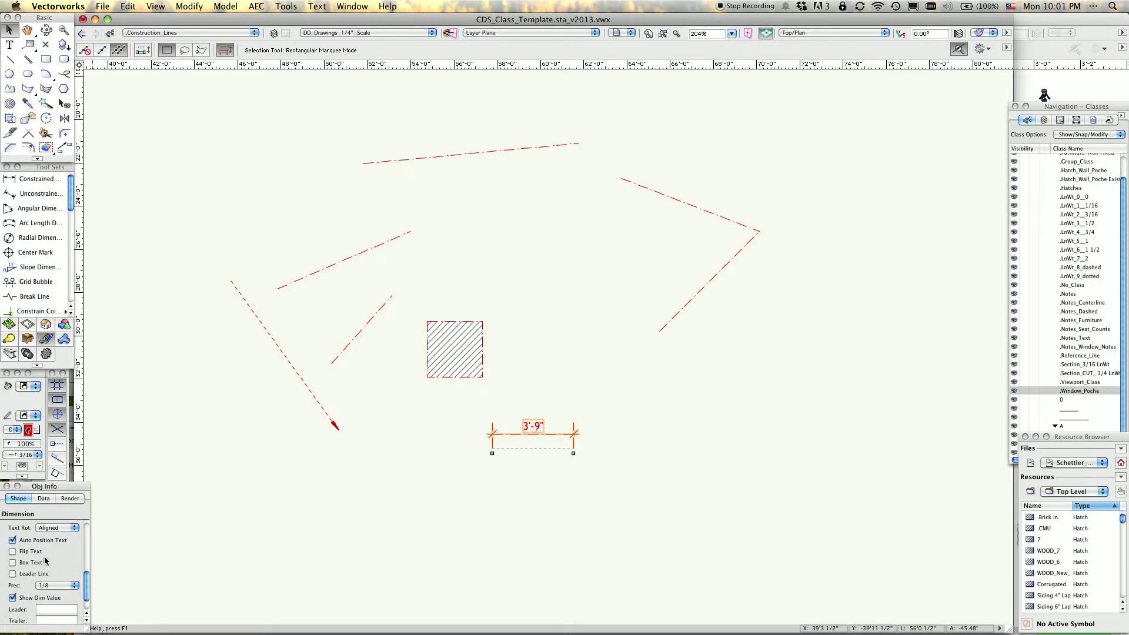
drag(533, 426, 556, 425)
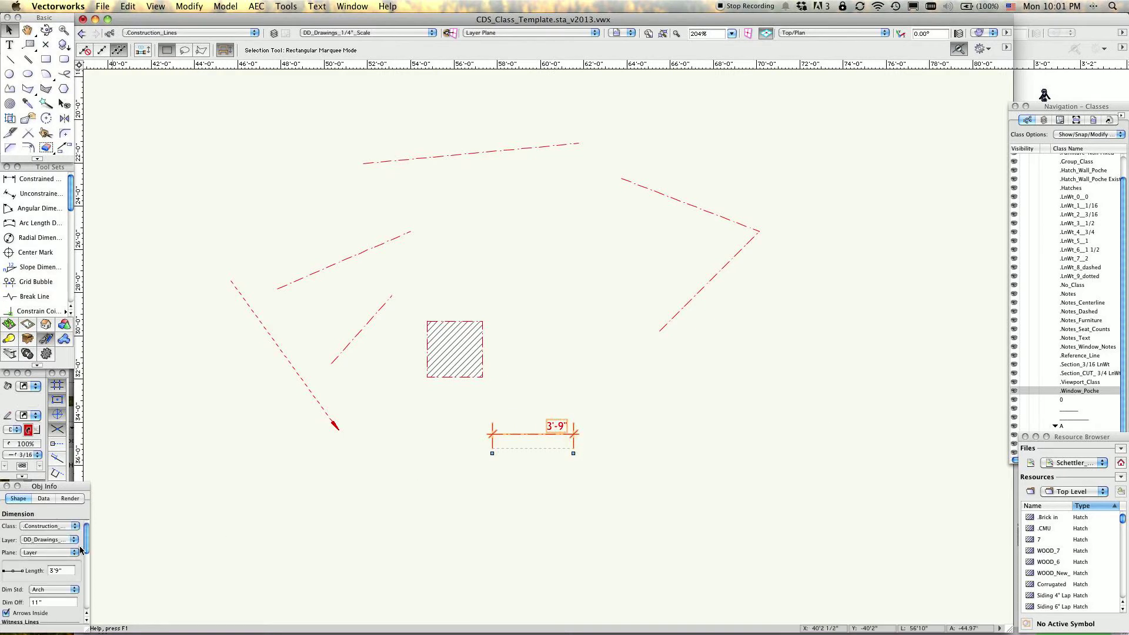
drag(88, 547, 87, 579)
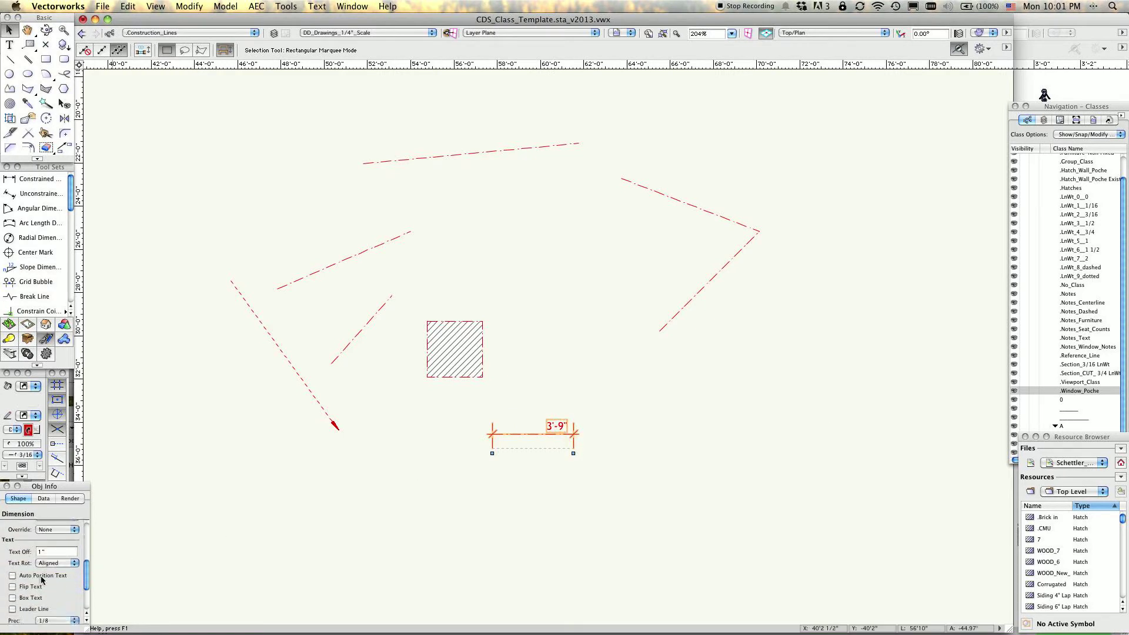
click(13, 576)
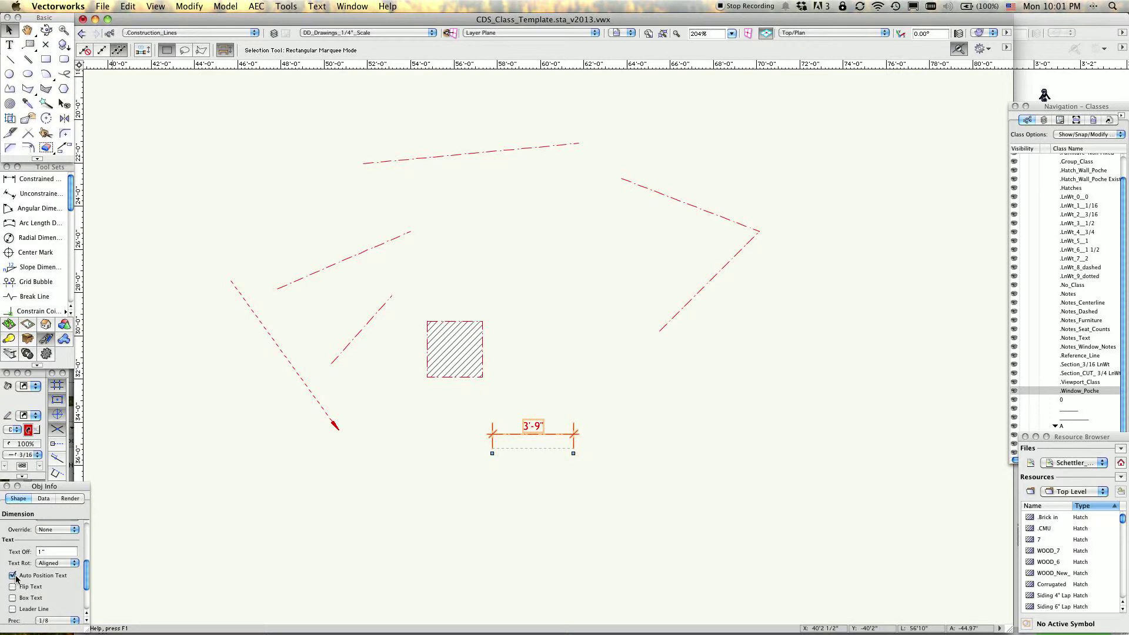
Stretch the dimension's right end to about 5'-1 1/2" and change its precision to 1/4 and finally to No Fractions.
scroll(87, 575, down, 4)
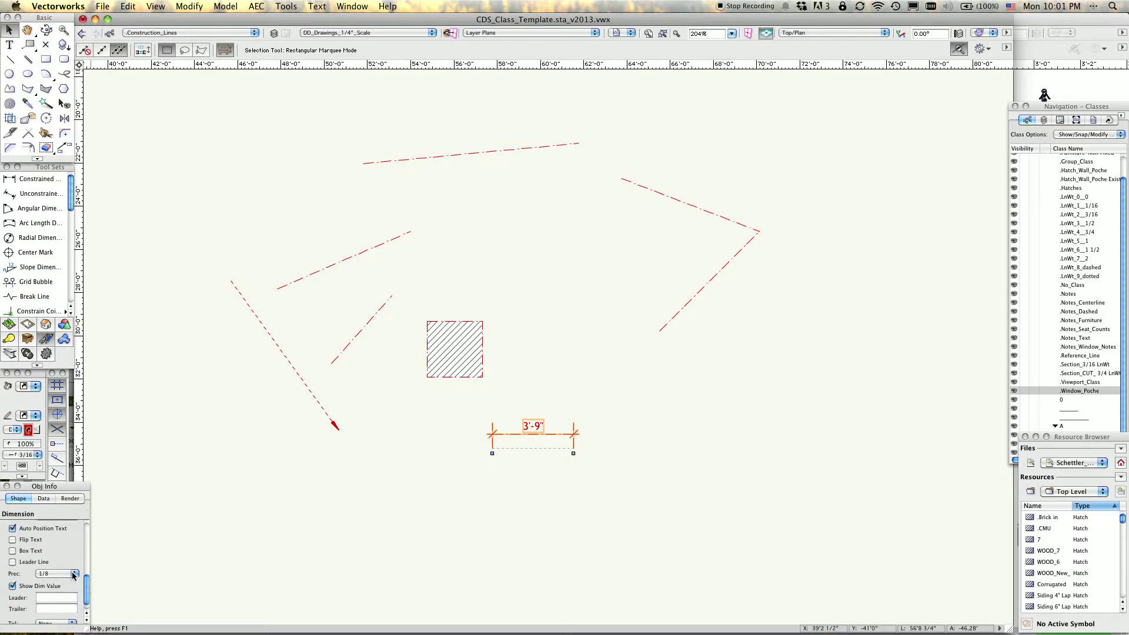
drag(573, 453, 603, 453)
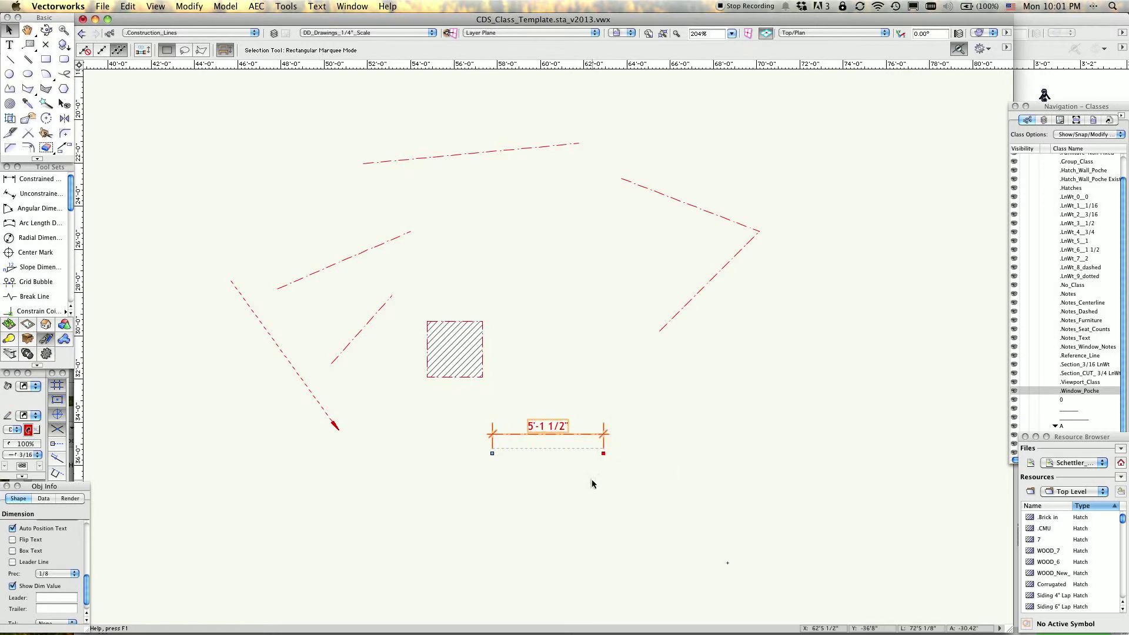
click(72, 574)
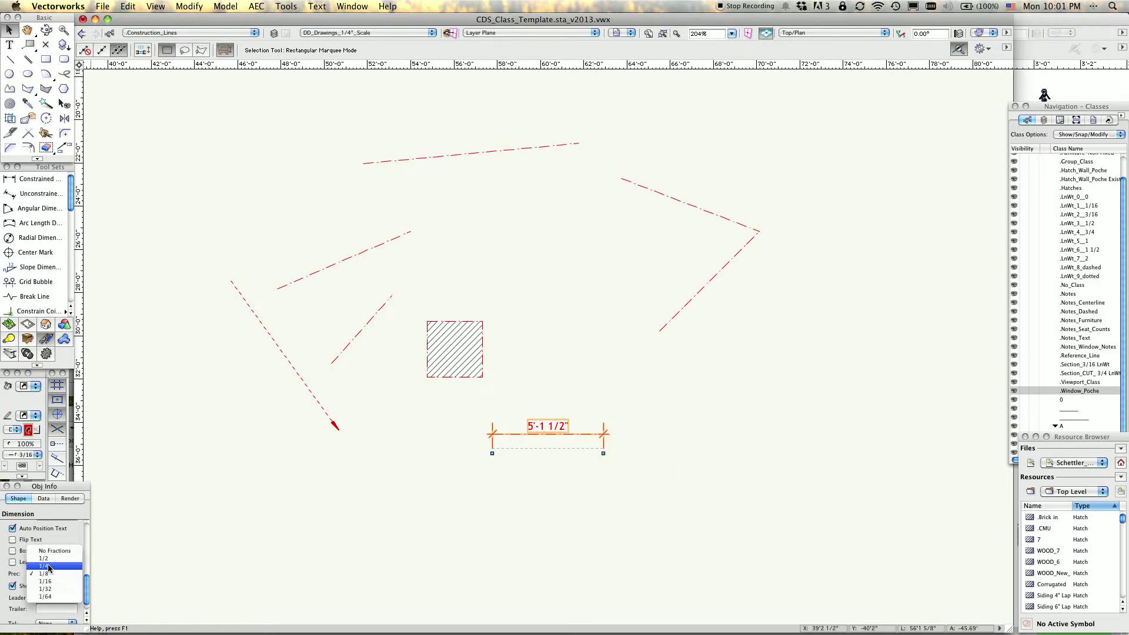
click(49, 566)
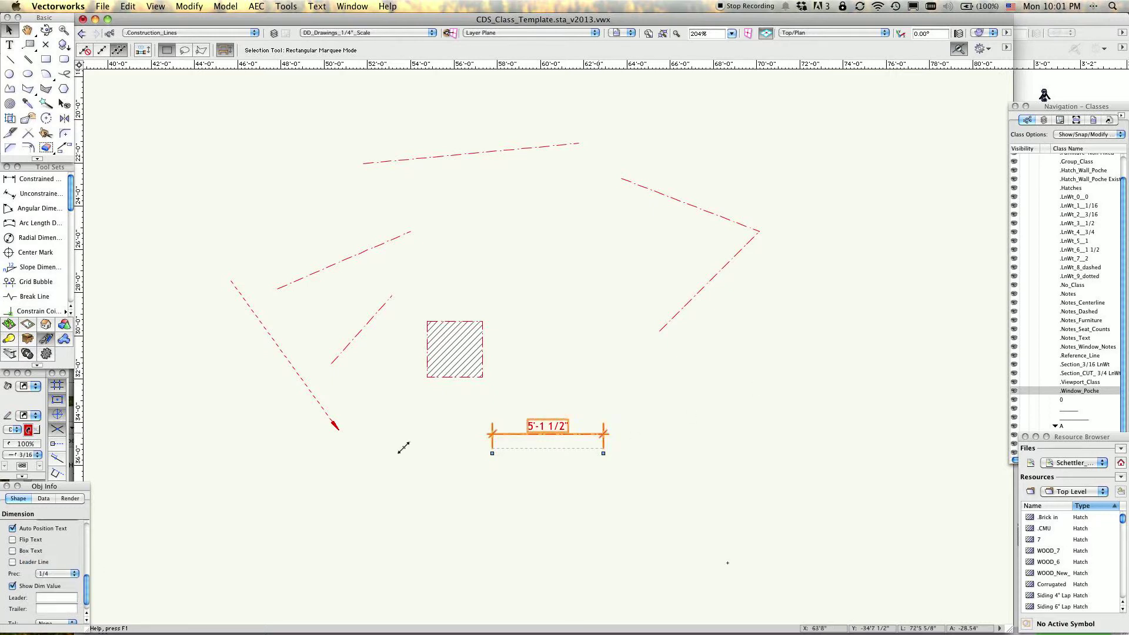
click(76, 575)
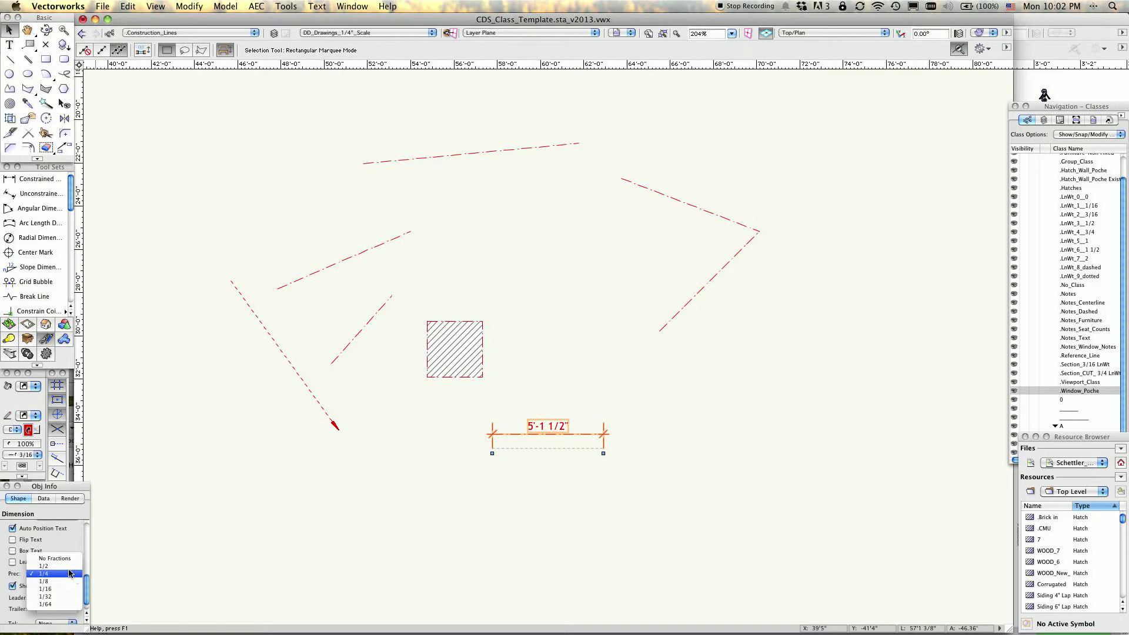
click(60, 559)
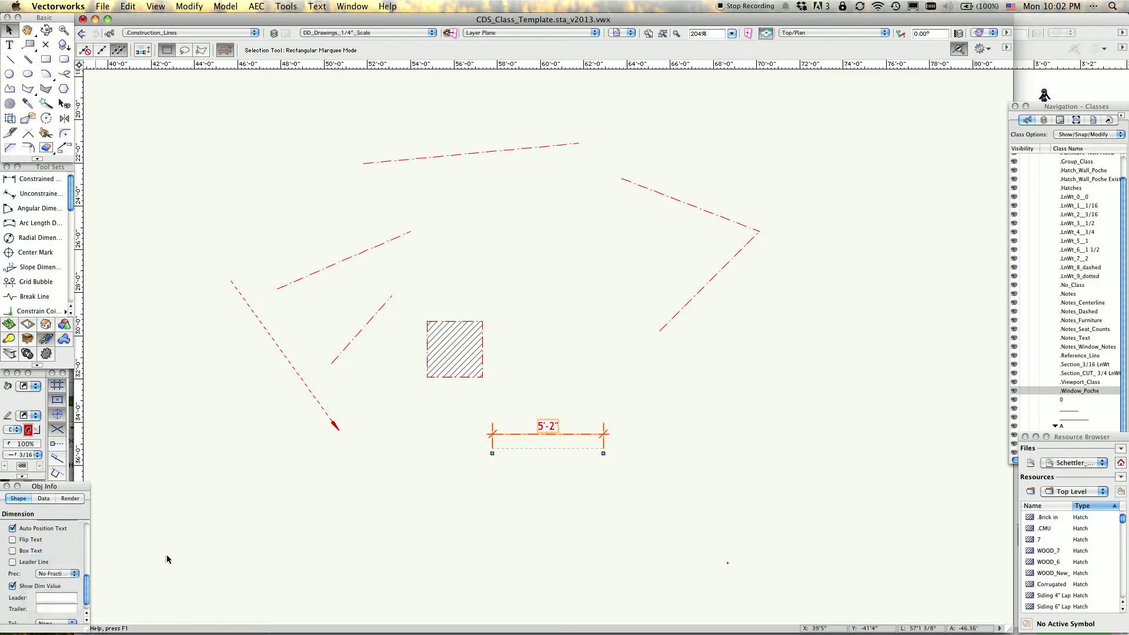
mouse_move(548, 450)
mouse_down()
mouse_move(559, 516)
mouse_move(82, 580)
mouse_move(86, 597)
mouse_move(585, 447)
mouse_up()
scroll(781, 517, down, 1)
click(837, 514)
middle_drag(847, 517, 517, 516)
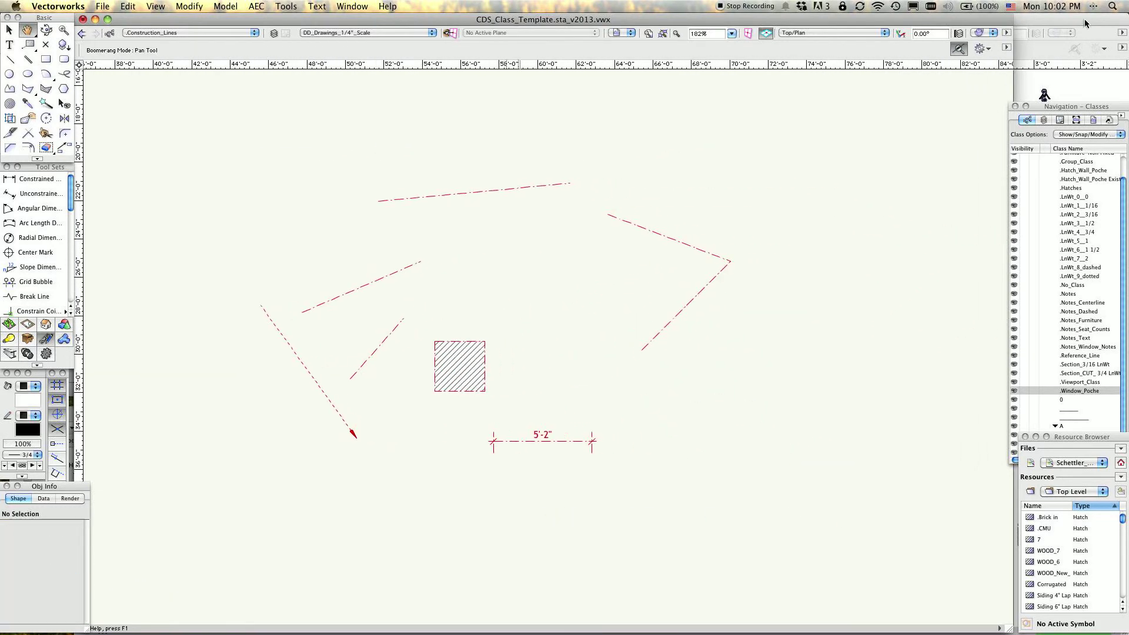
Move the Navigation palette over the drawing area and enlarge it to show the full class list.
mouse_move(1069, 109)
mouse_down()
mouse_move(1063, 92)
mouse_move(814, 88)
mouse_up()
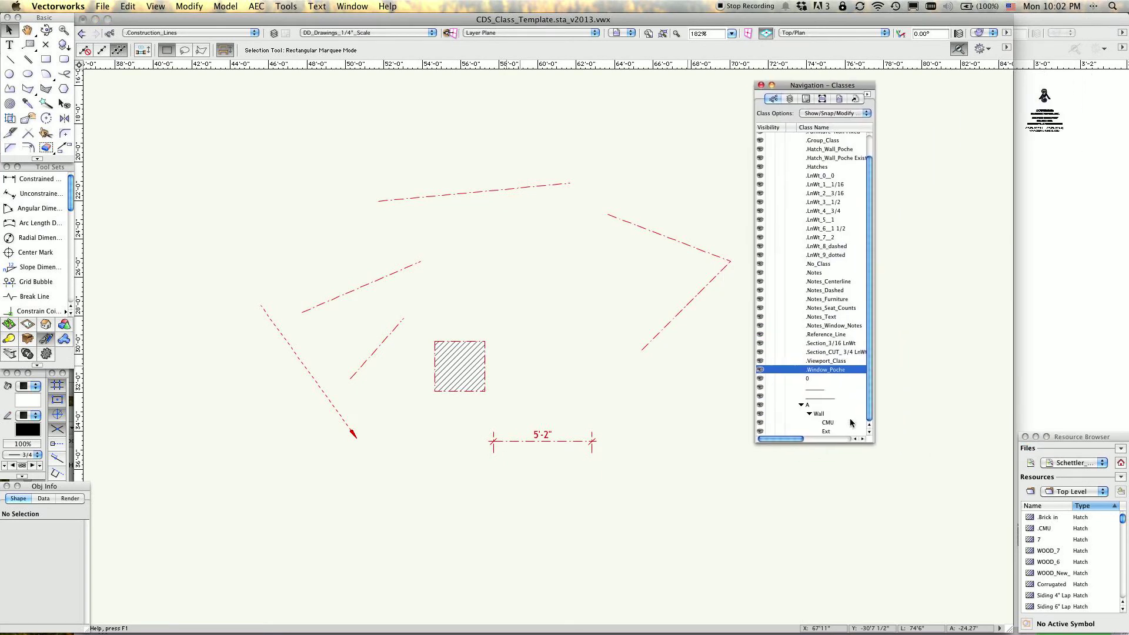
drag(873, 440, 940, 487)
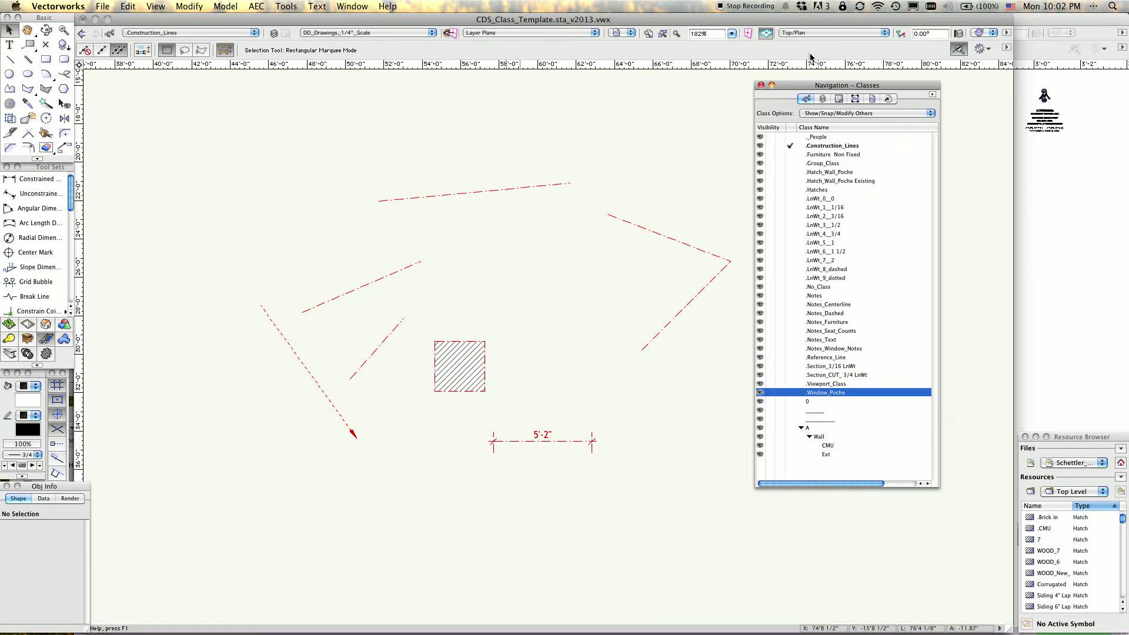
drag(838, 87, 890, 81)
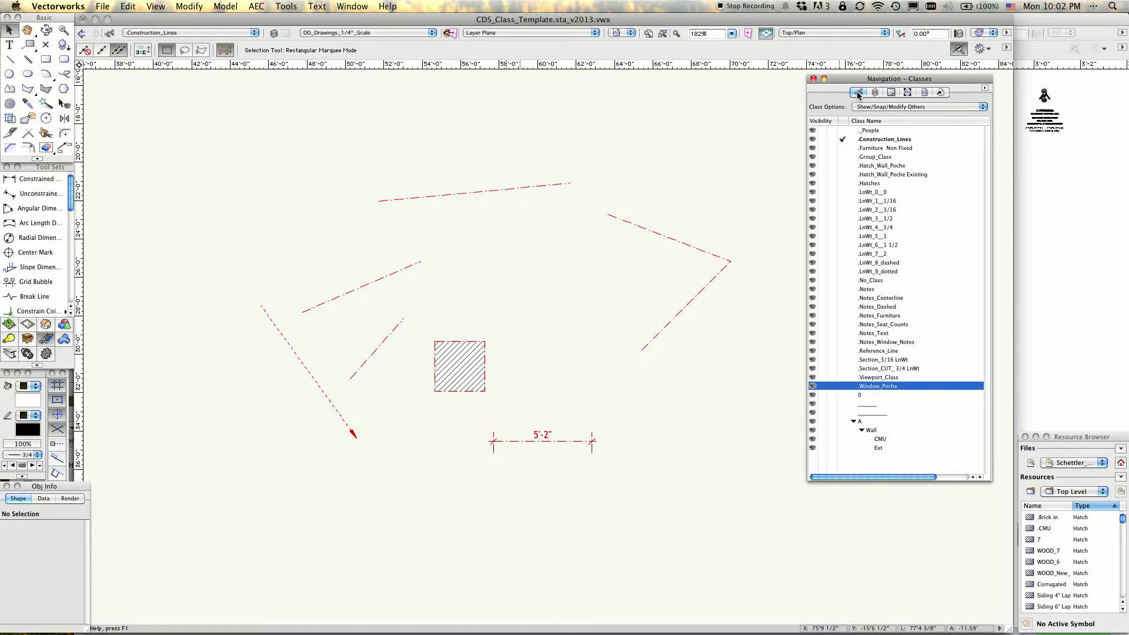
Review the Navigation palette's categories: classes, design layers, sheet layers, viewports, saved views and references.
click(876, 92)
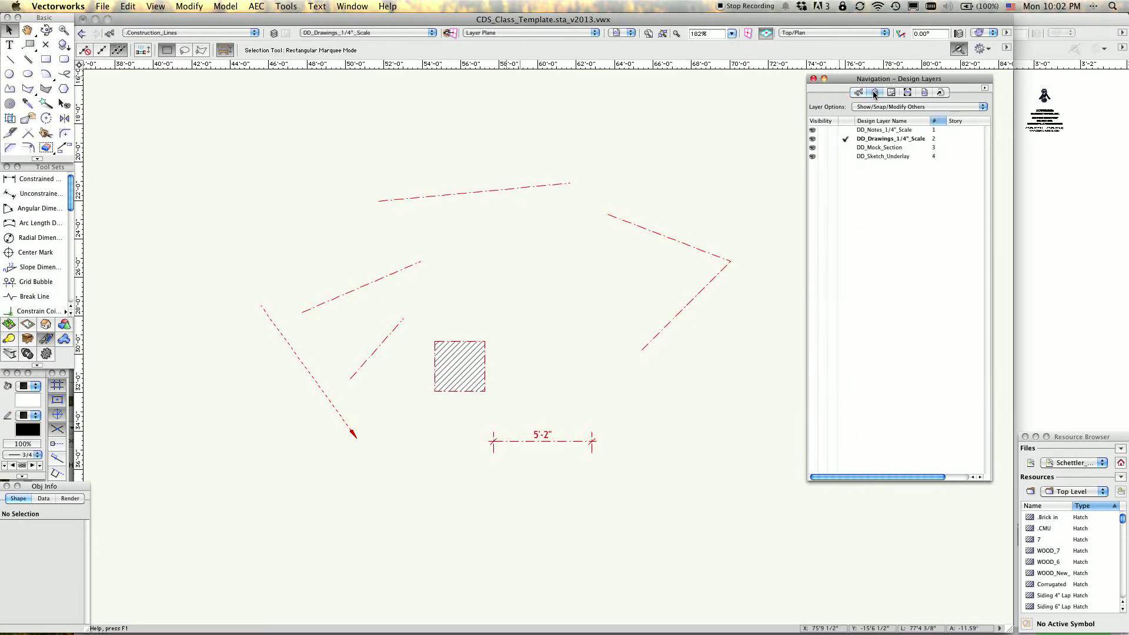
click(892, 93)
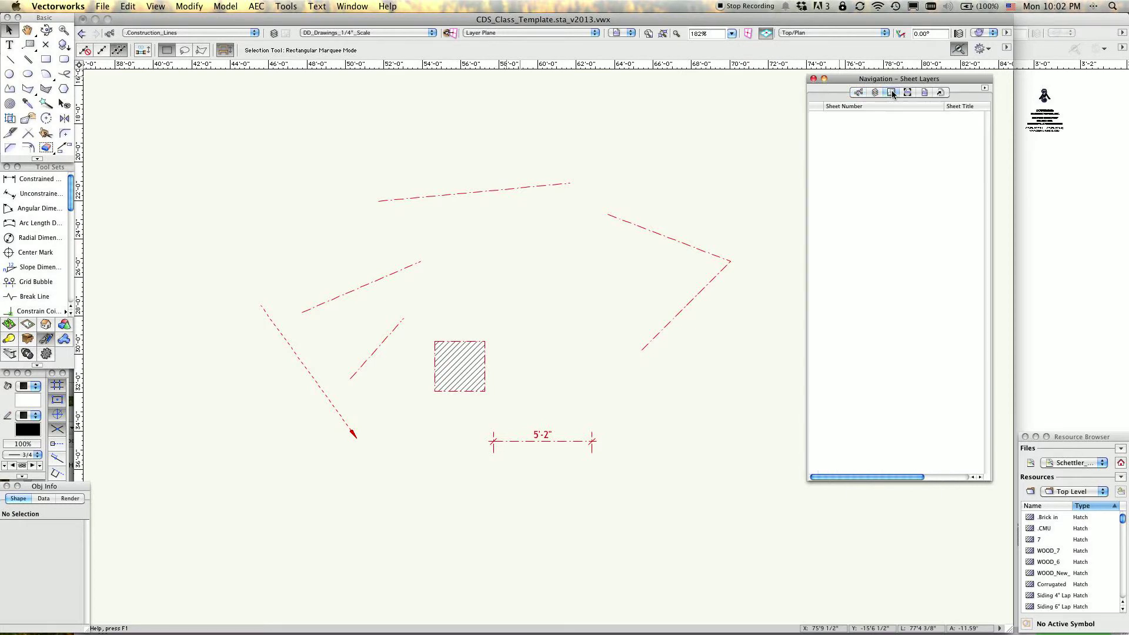
click(908, 93)
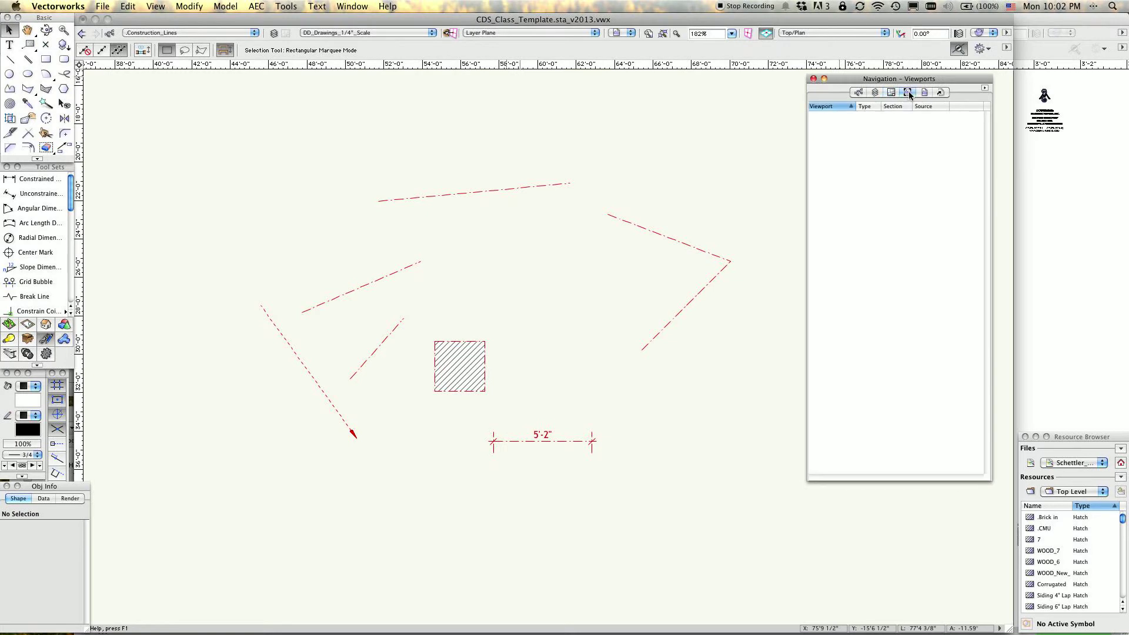
click(924, 93)
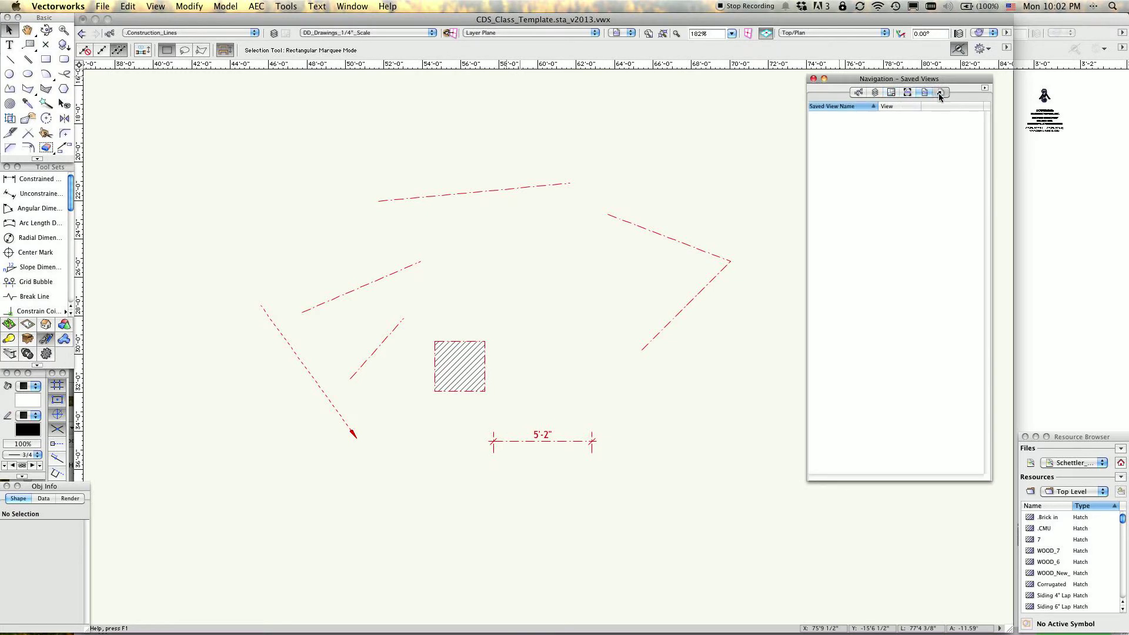
click(940, 93)
click(908, 93)
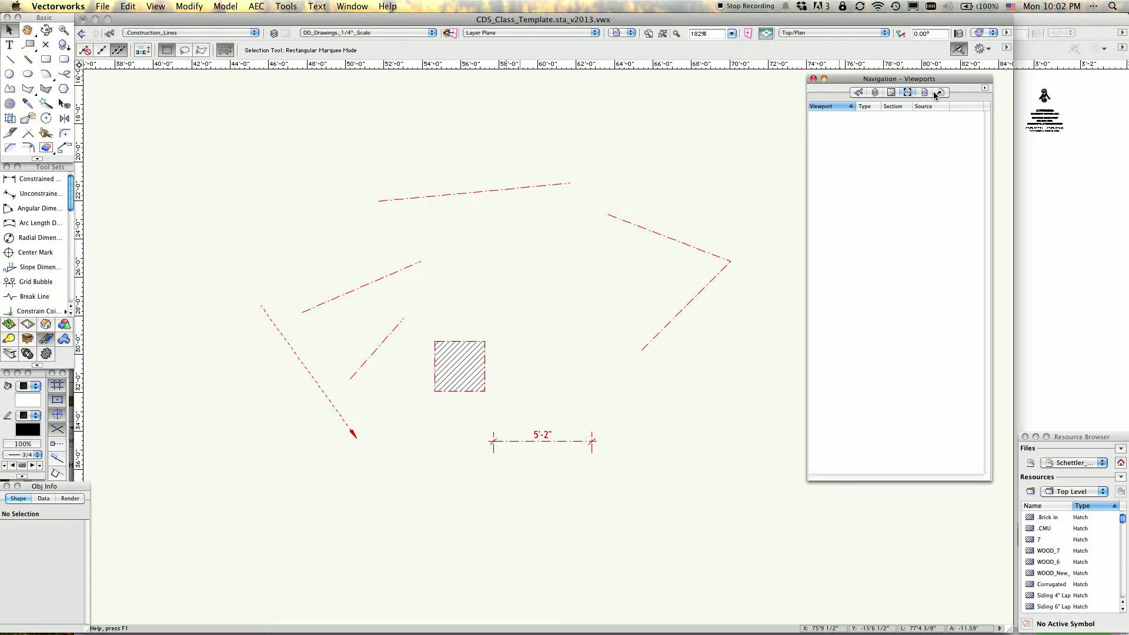
click(859, 92)
click(875, 92)
click(891, 92)
click(857, 93)
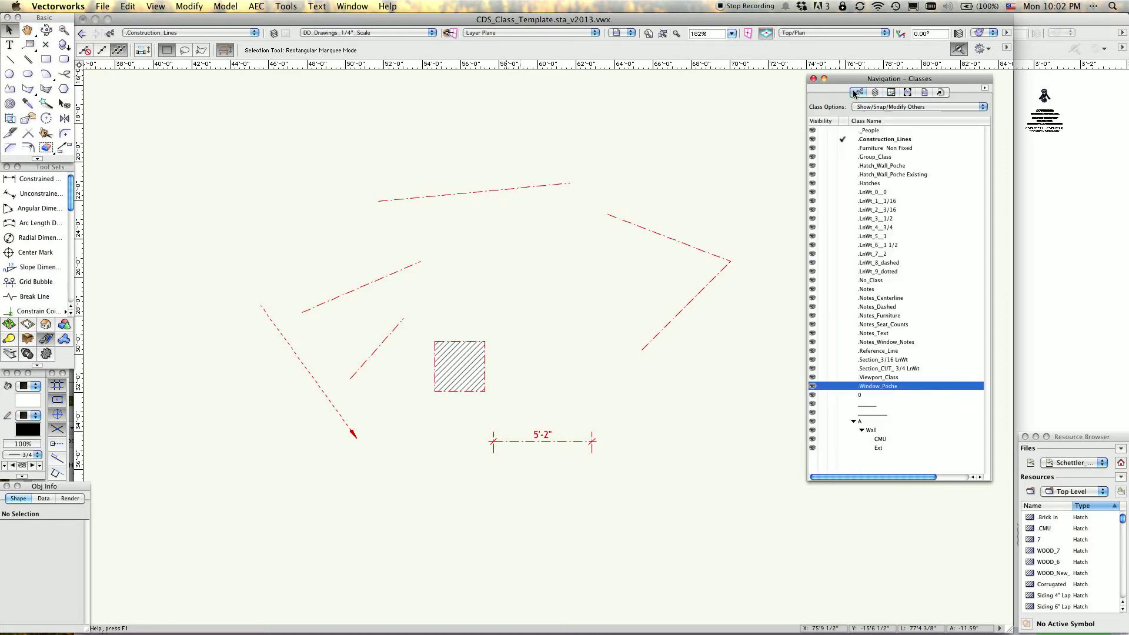
click(875, 92)
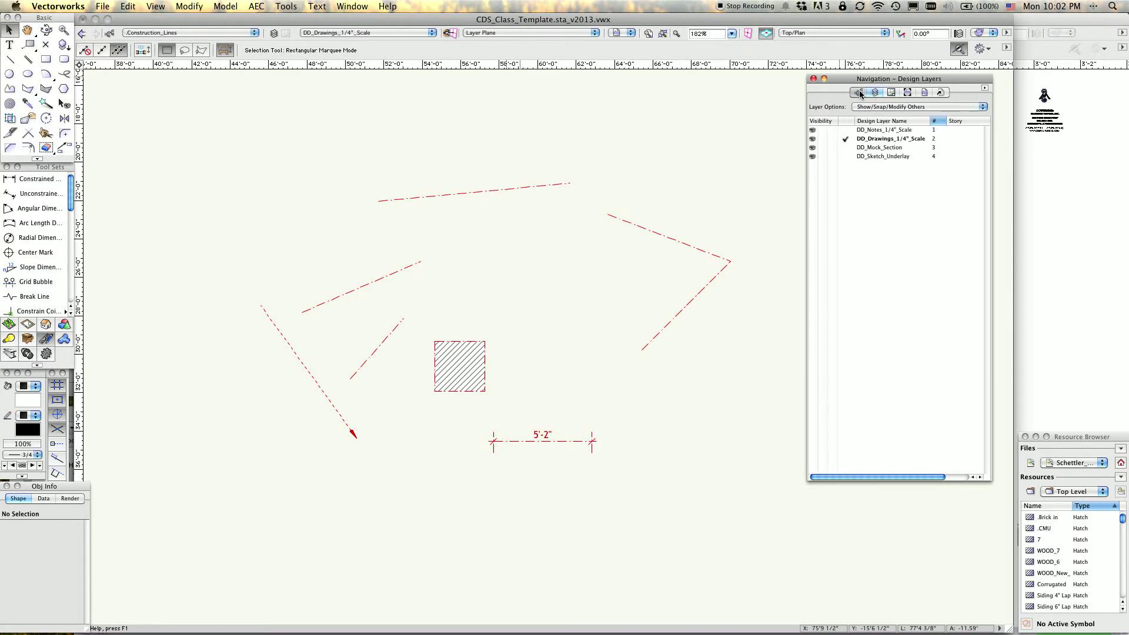
click(859, 93)
Resize the Navigation palette to a more compact size and park it beside the drawing, above the Resource Browser.
drag(873, 81, 863, 76)
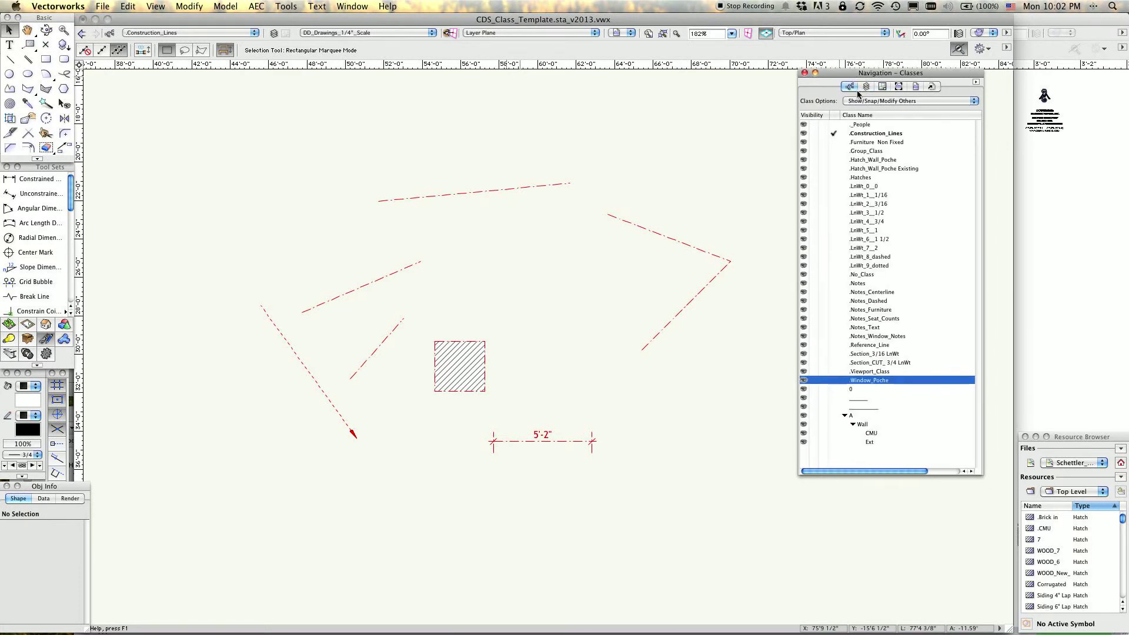
drag(981, 478, 991, 518)
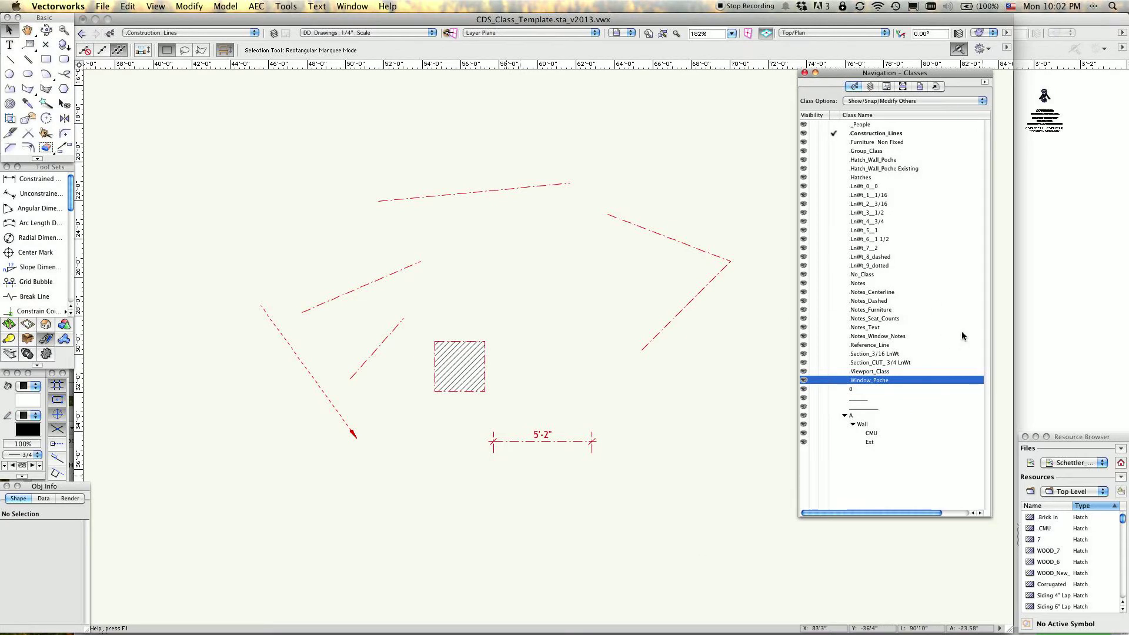
mouse_move(852, 76)
mouse_down()
mouse_move(871, 111)
mouse_move(859, 95)
mouse_up()
drag(999, 539, 940, 419)
drag(917, 97, 1106, 90)
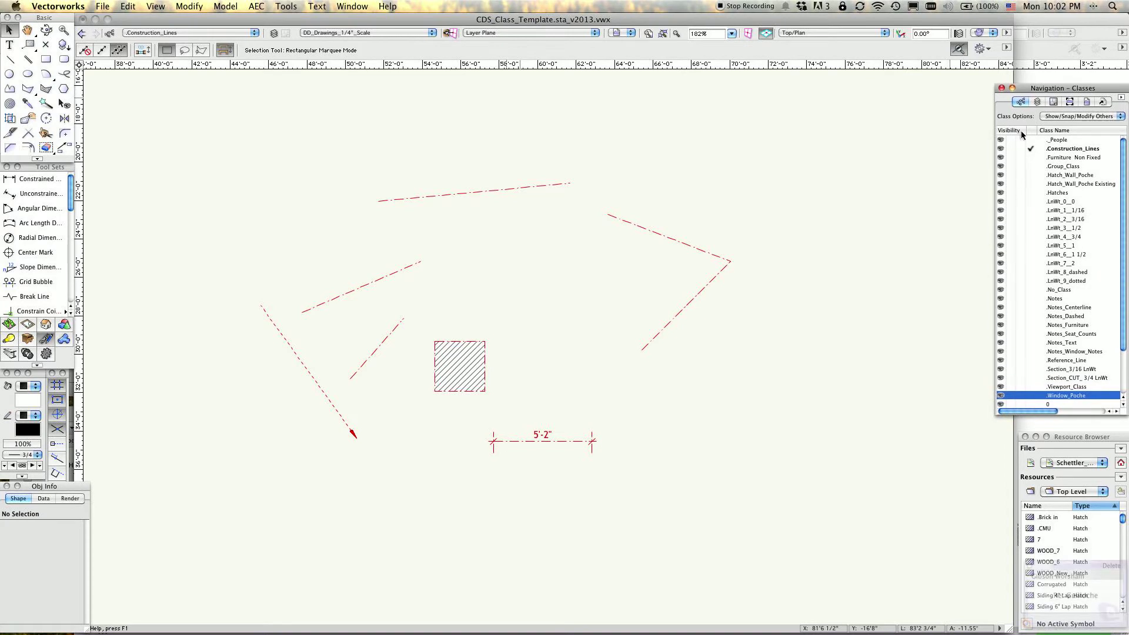
Draw a rising line about 6'-1" long in the .Construction_Lines class above the two joined angled lines, and deselect it.
click(768, 305)
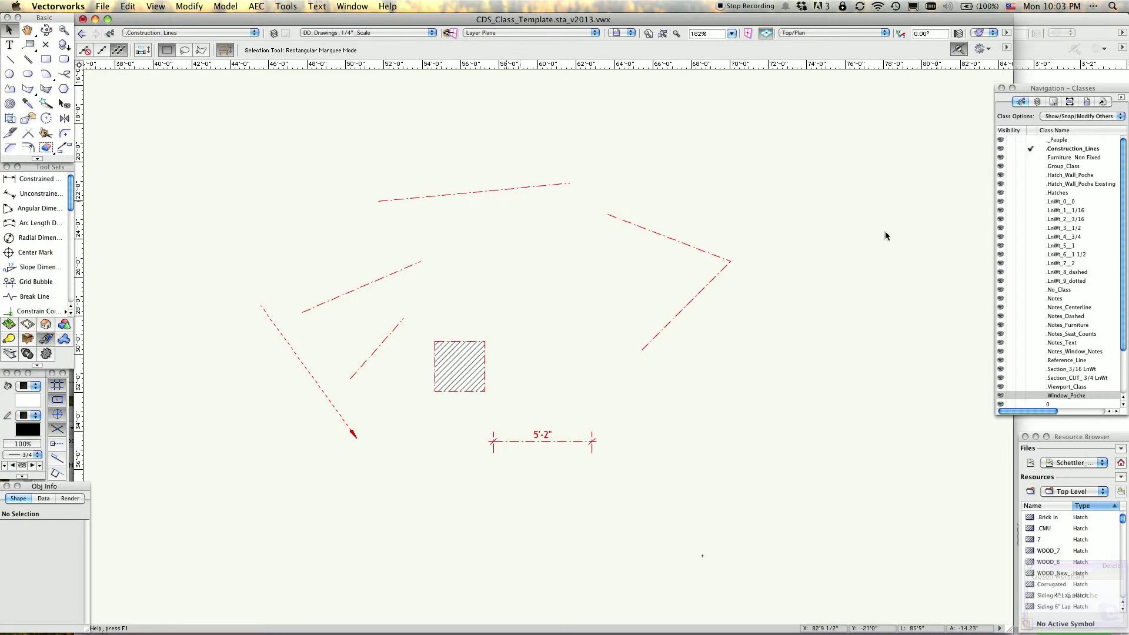
key(2)
click(732, 179)
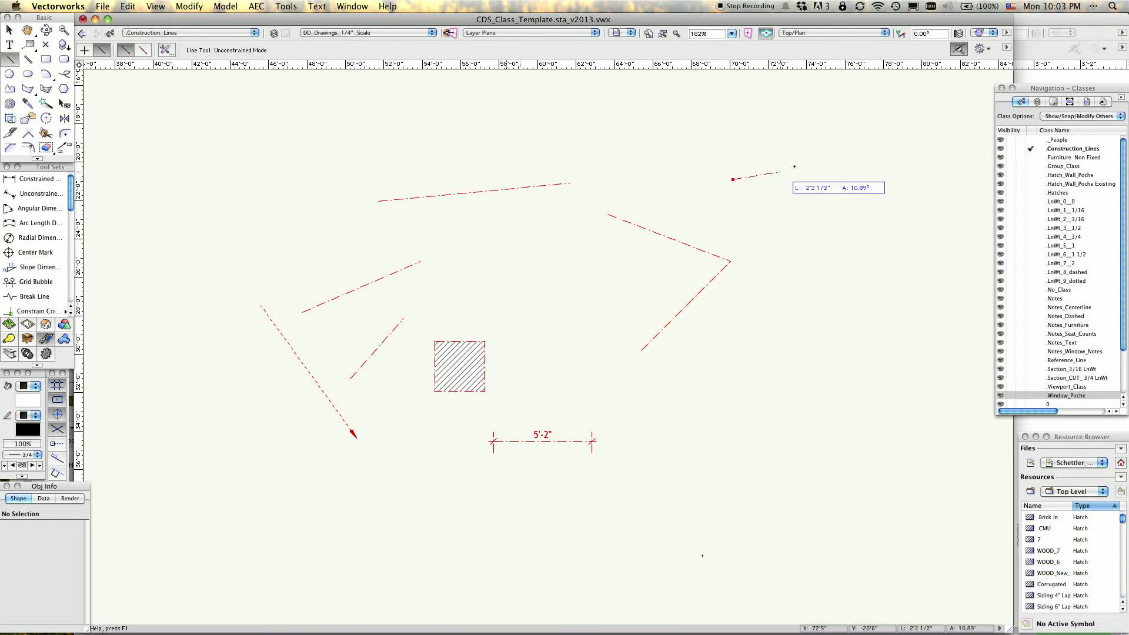
click(844, 145)
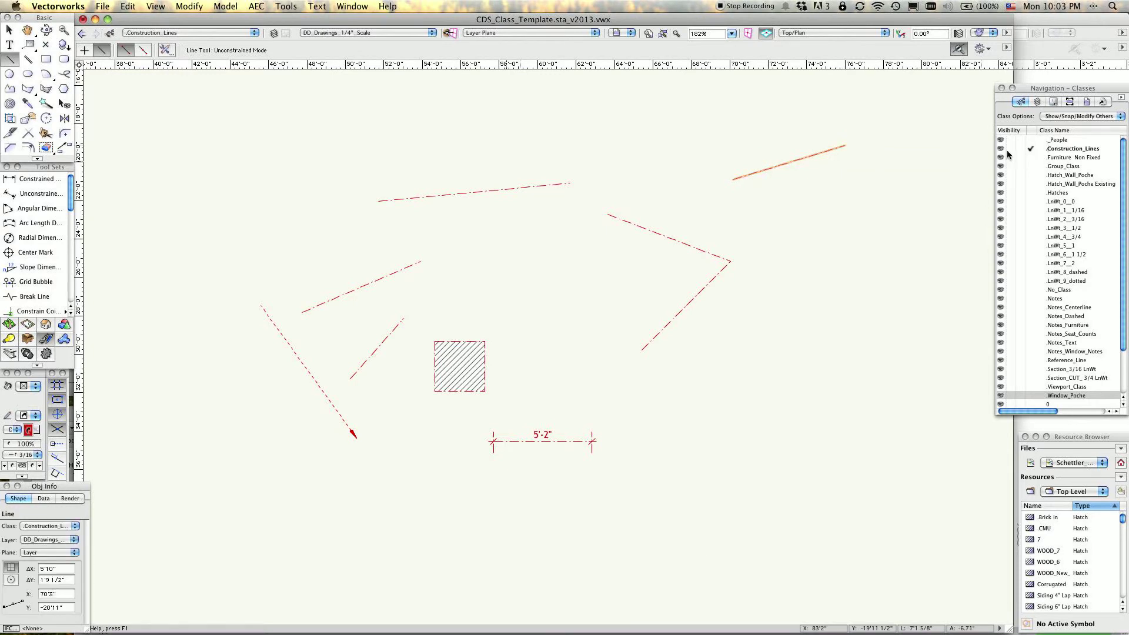
key(x)
key(x)
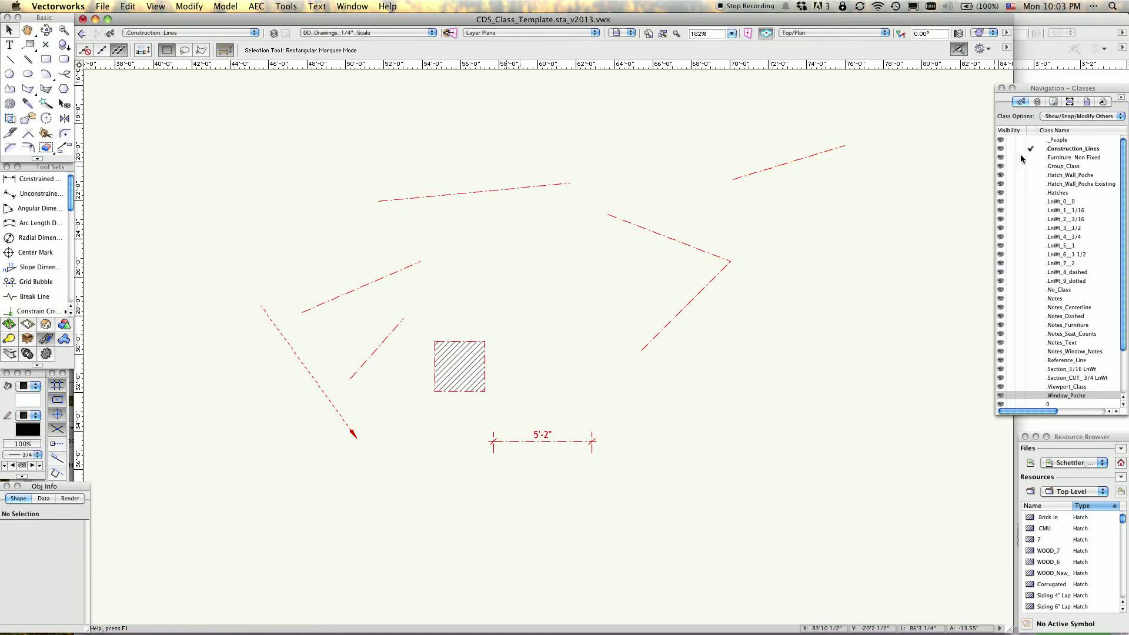
Make .LnWt_7__2 the active class and draw a slightly rising line spanning about 6'-0 1/2" by 1'-2 1/2" below the new construction line.
click(1032, 263)
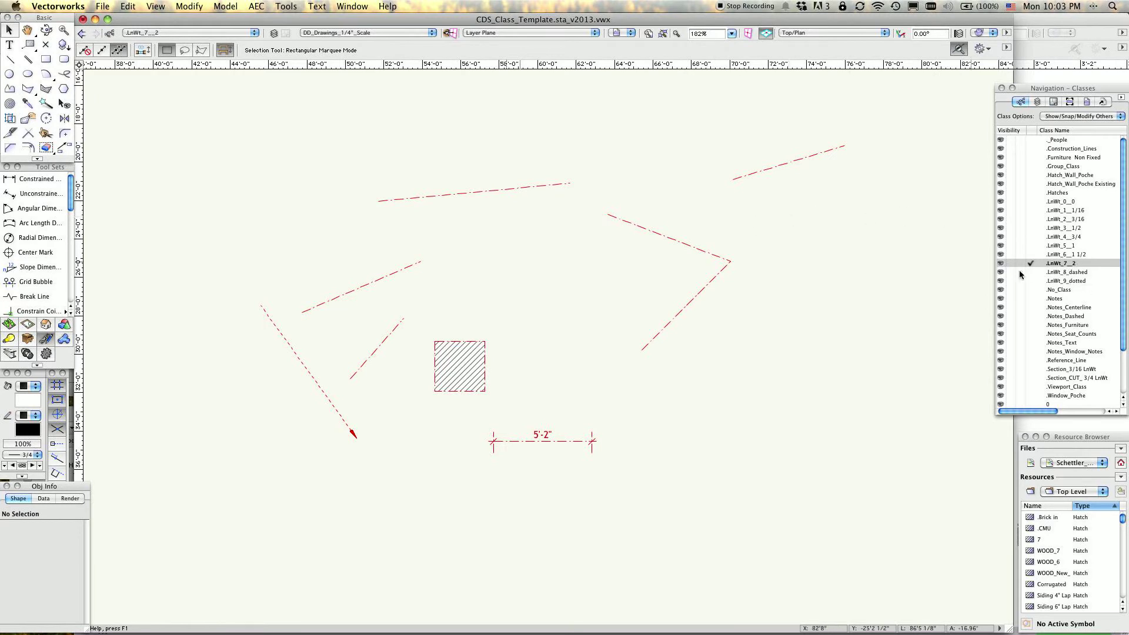
key(2)
click(778, 224)
click(895, 201)
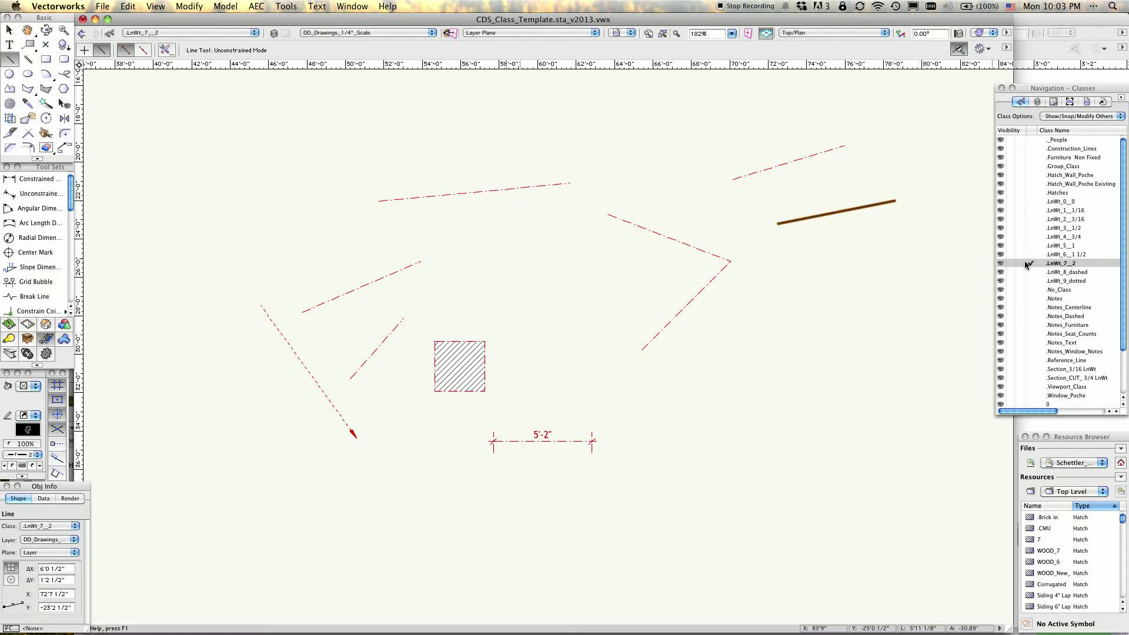
Make .LnWt_9_dotted the active class and draw a horizontal line about 6'-6 1/2" long below the thick line.
click(1033, 175)
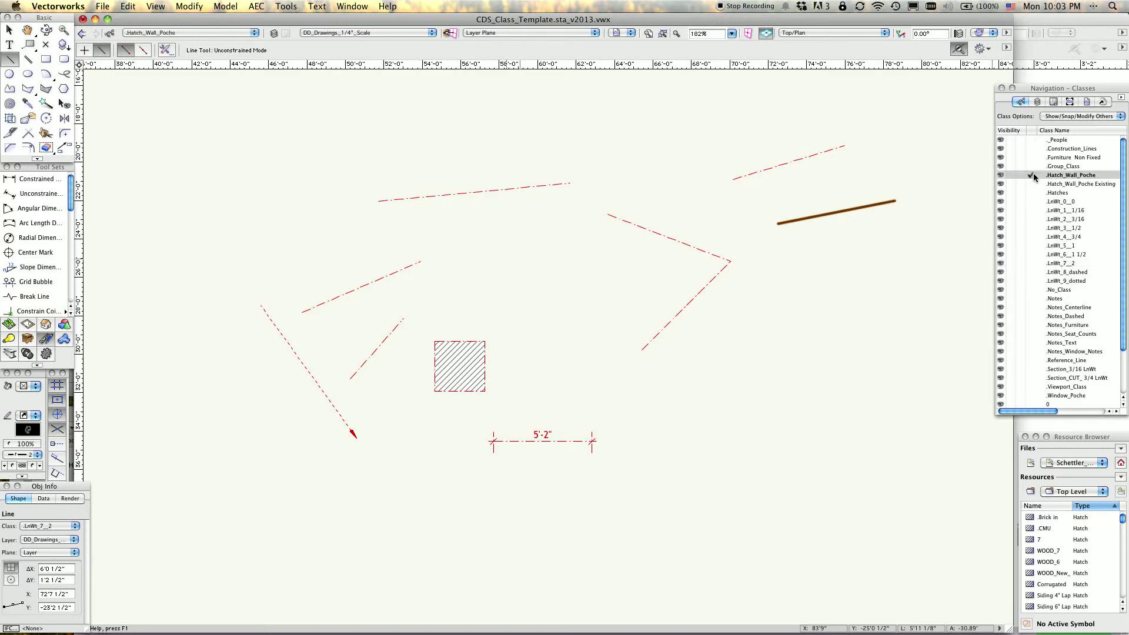
click(1033, 290)
click(1031, 281)
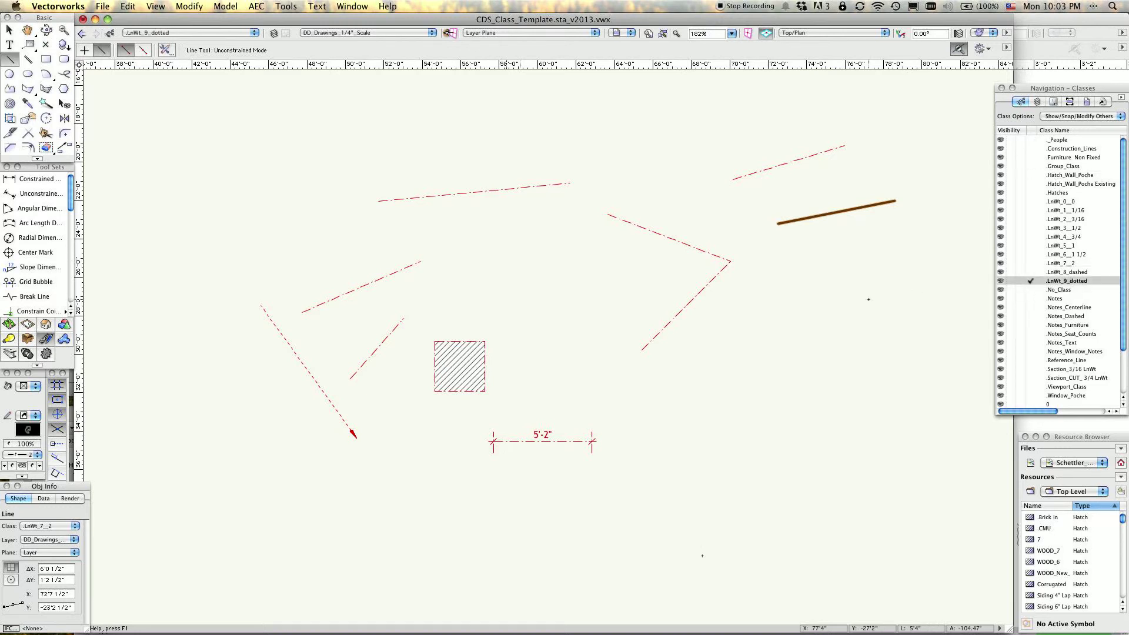
click(797, 283)
click(923, 283)
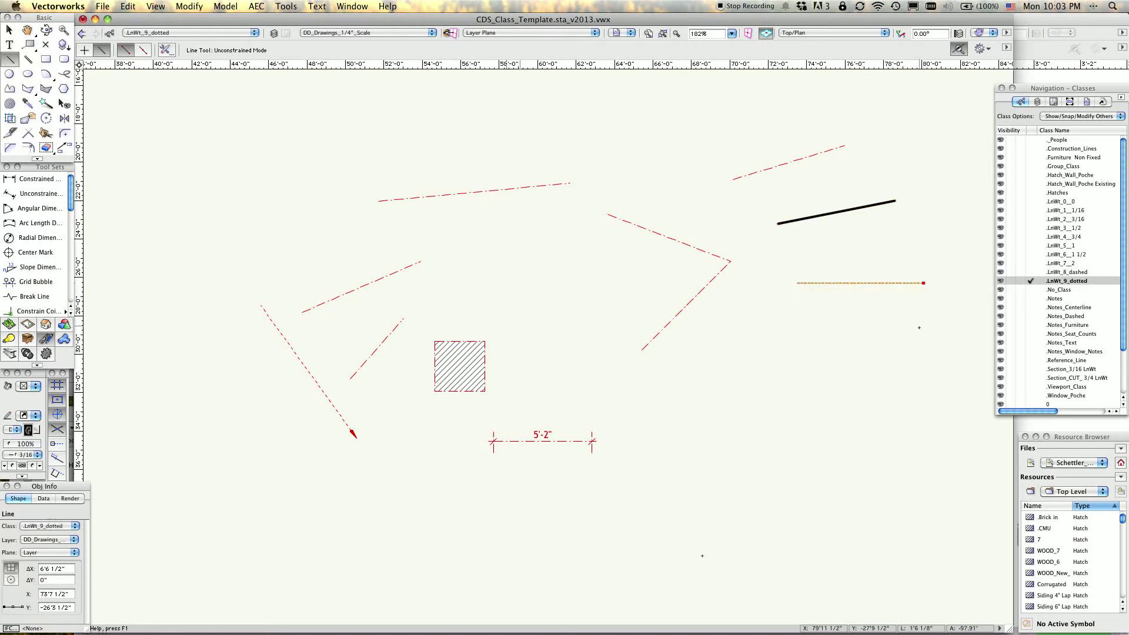
Make .Notes_Text the active class and draw a horizontal line beneath the dotted line.
click(1031, 342)
click(807, 317)
click(900, 317)
Make .Reference_Line the active class, draw a horizontal line about 5'-1 1/2" long beneath the .Notes_Text line, and deselect it.
click(1034, 360)
click(794, 357)
click(893, 357)
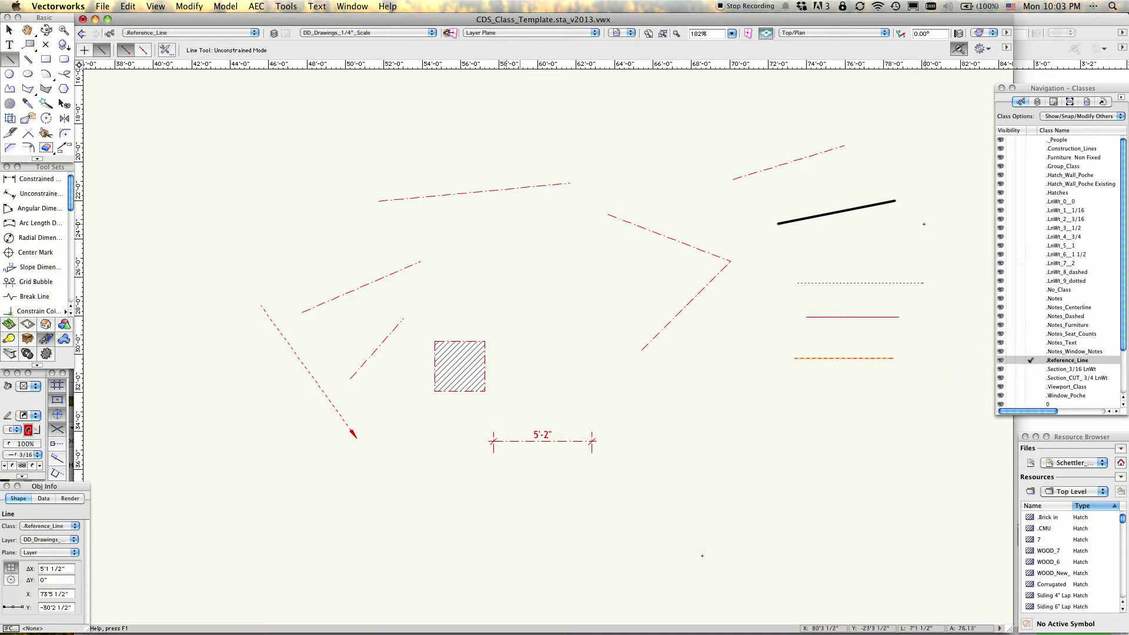
key(x)
key(x)
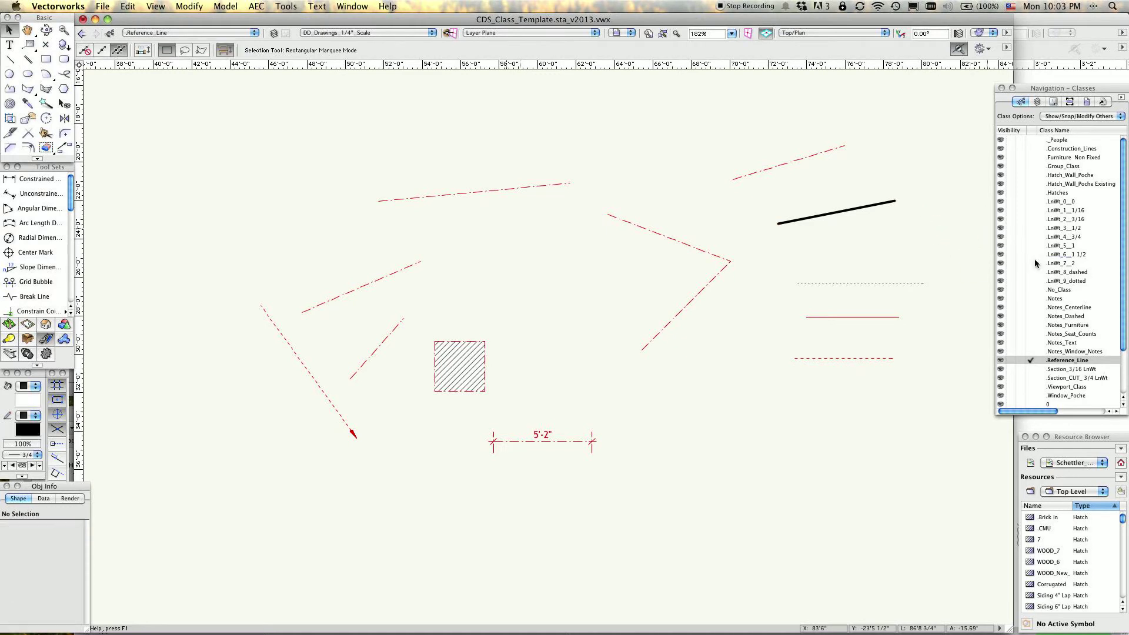
Open the Organization dialog and enlarge it to show more of the class list.
drag(1049, 91, 1048, 86)
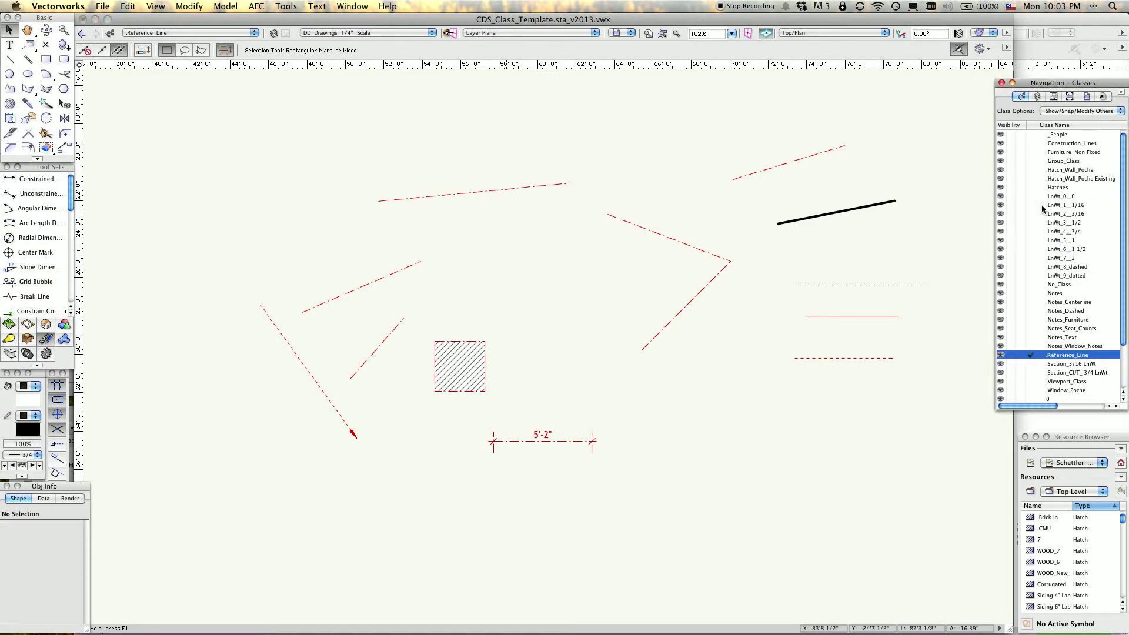
click(285, 7)
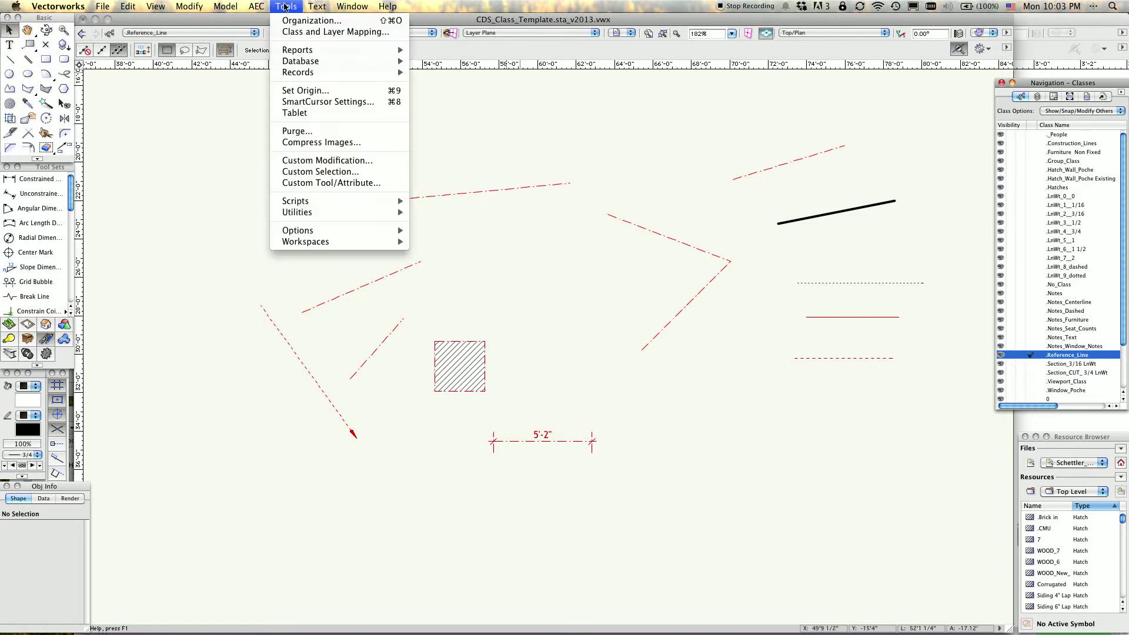
click(320, 21)
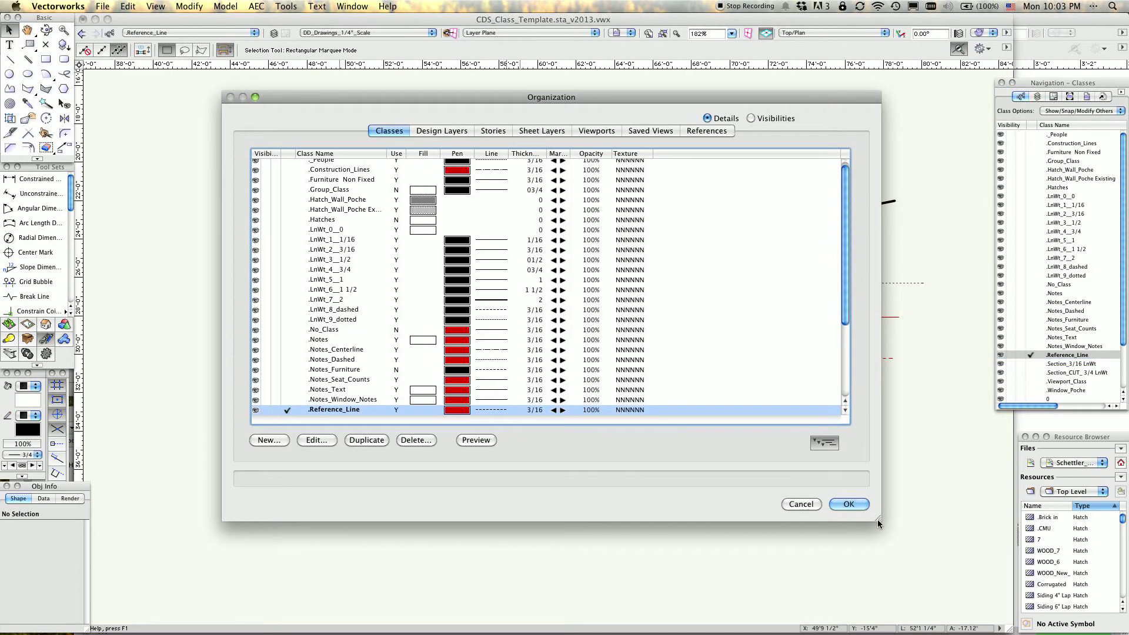
drag(878, 522, 921, 588)
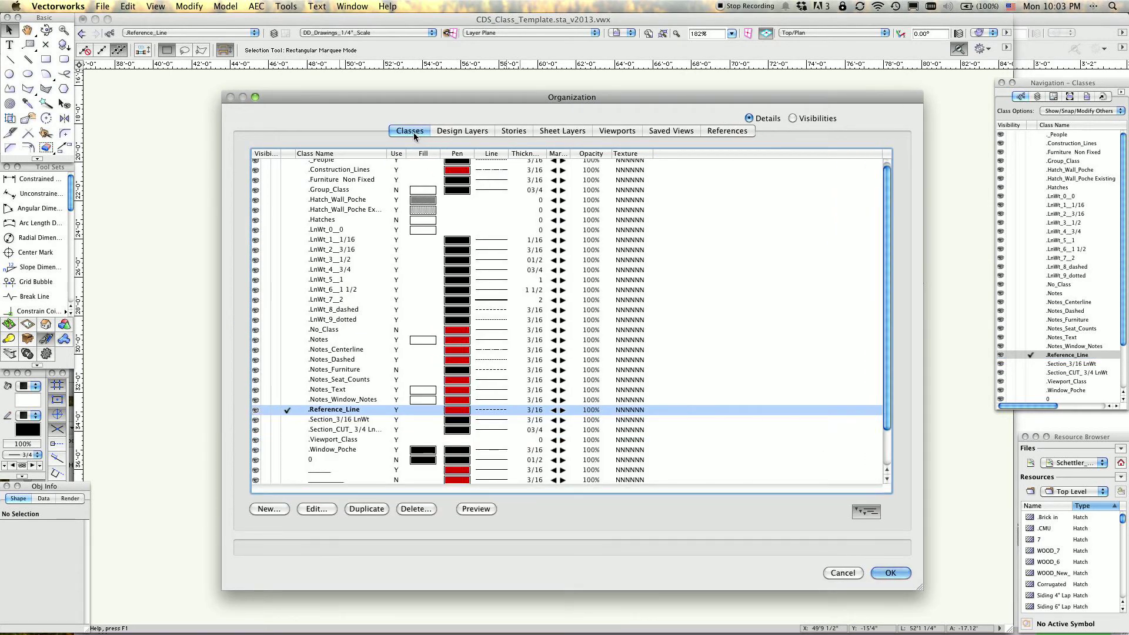
Review the Organization dialog's design layers, sheet layers, viewports, references, saved views and classes.
click(455, 132)
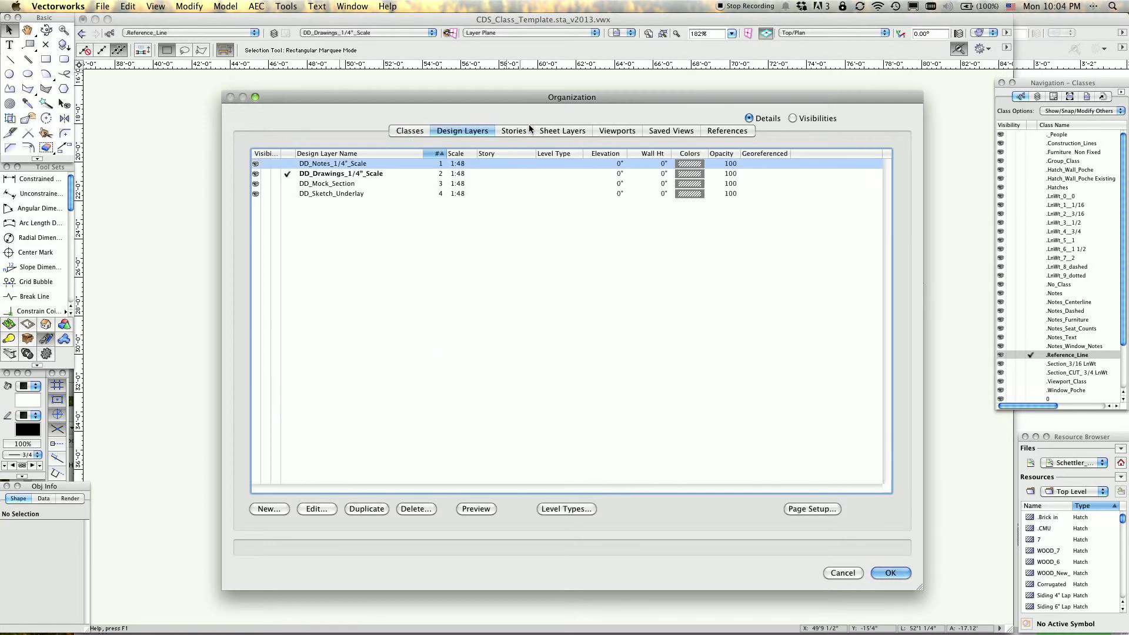
click(555, 131)
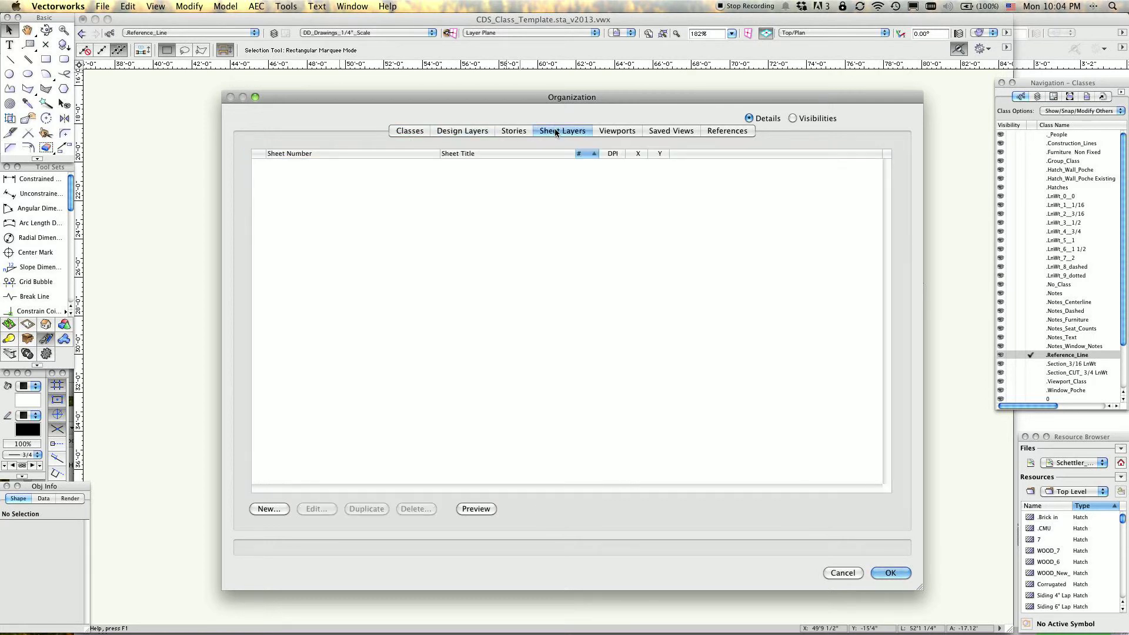
click(612, 131)
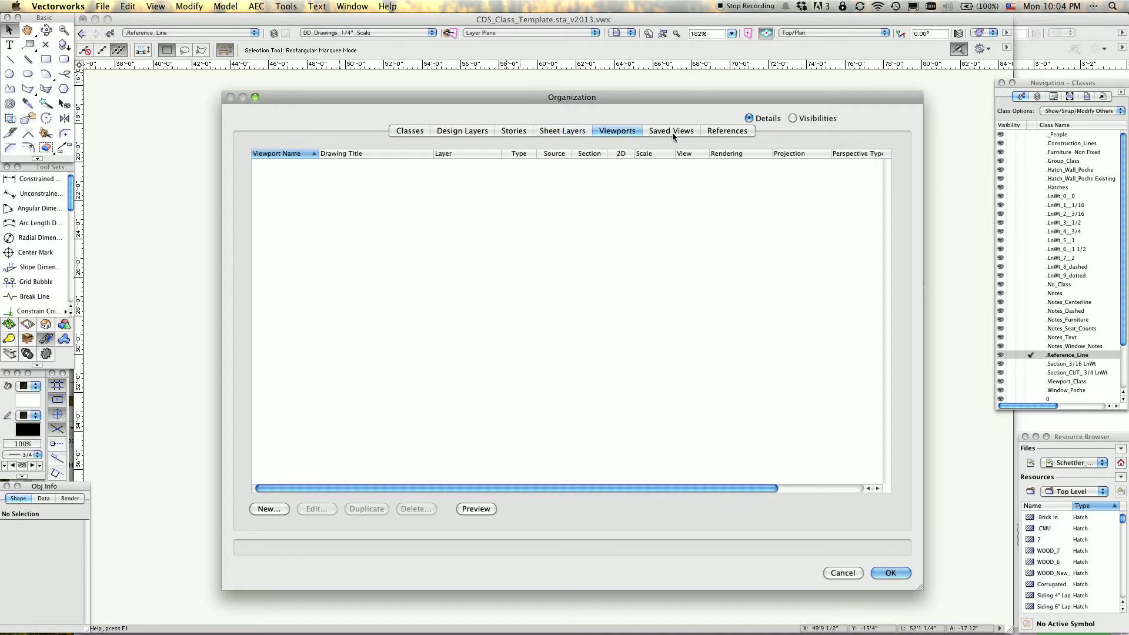
click(725, 130)
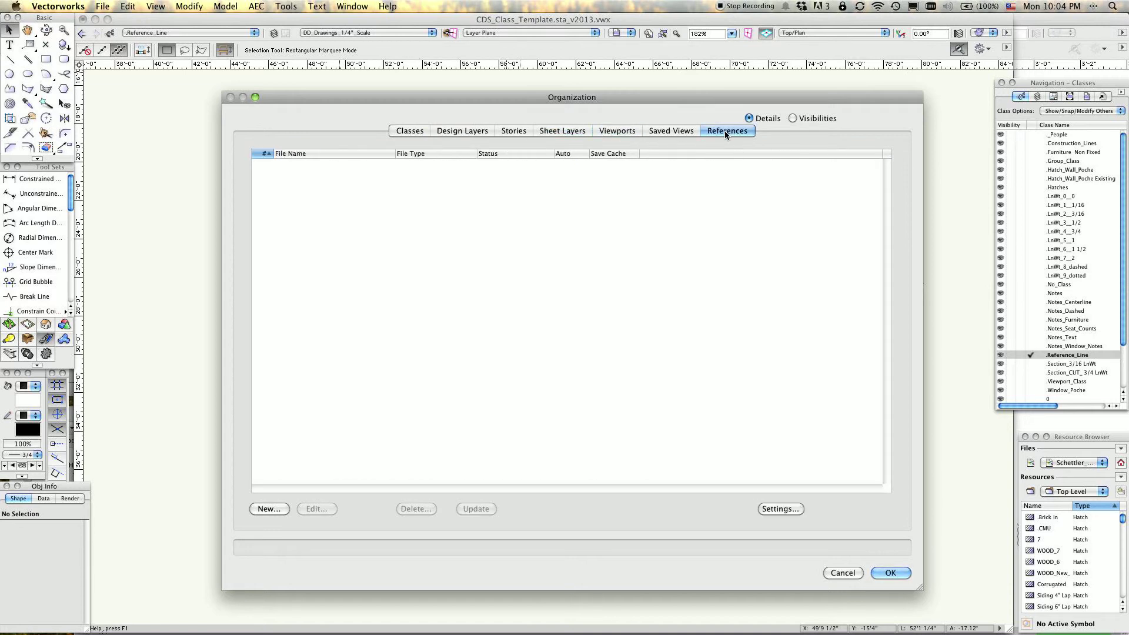
click(667, 133)
click(627, 133)
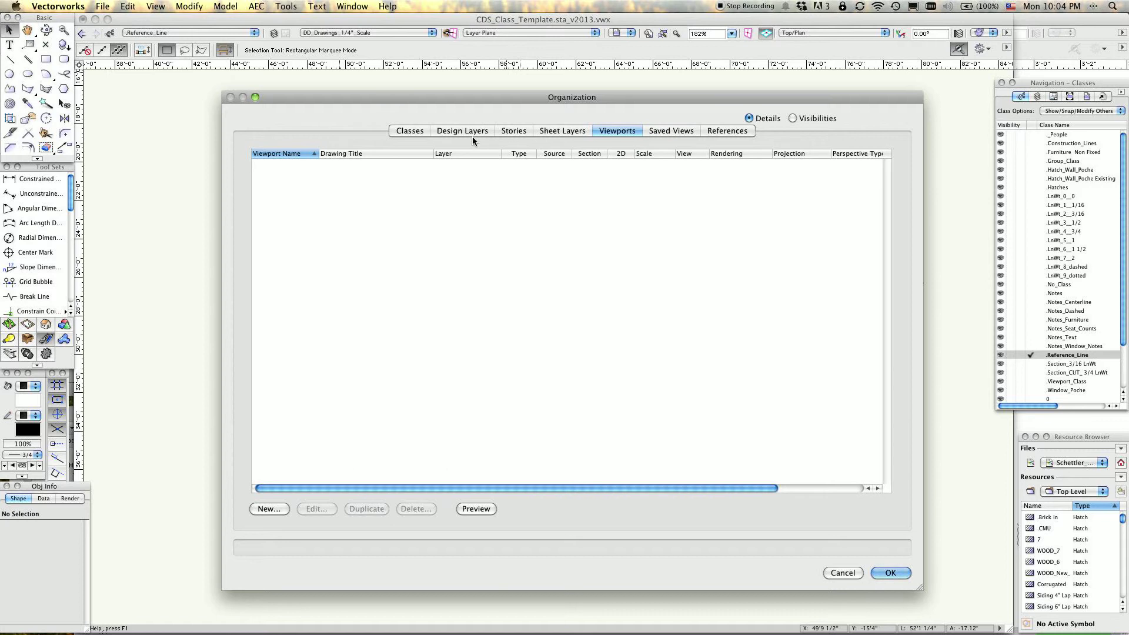
click(414, 132)
click(480, 132)
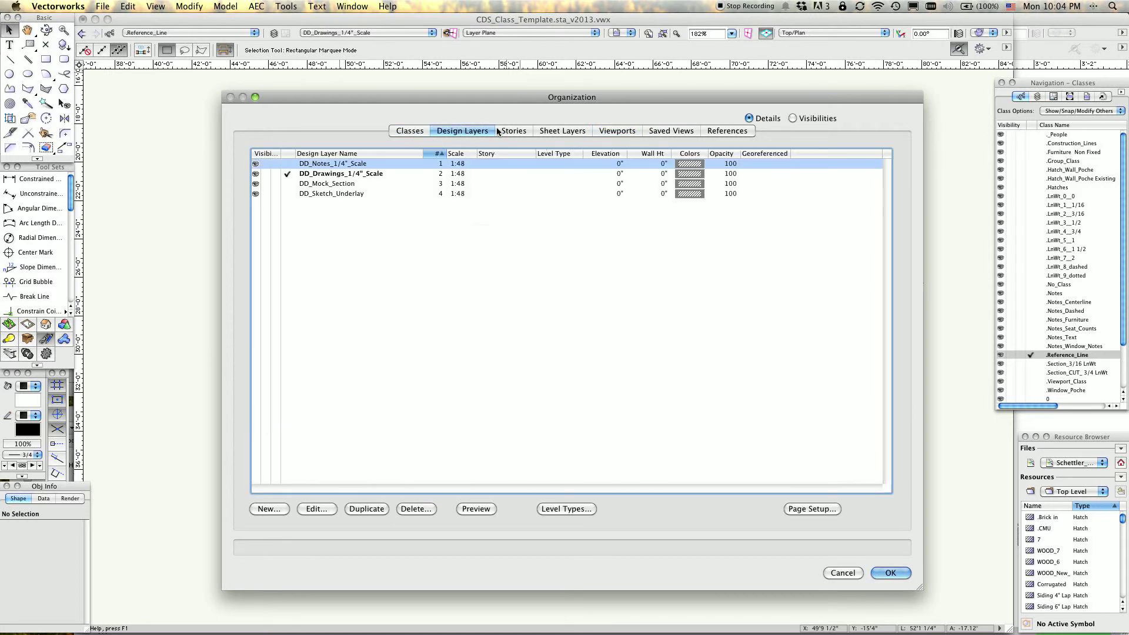
click(556, 132)
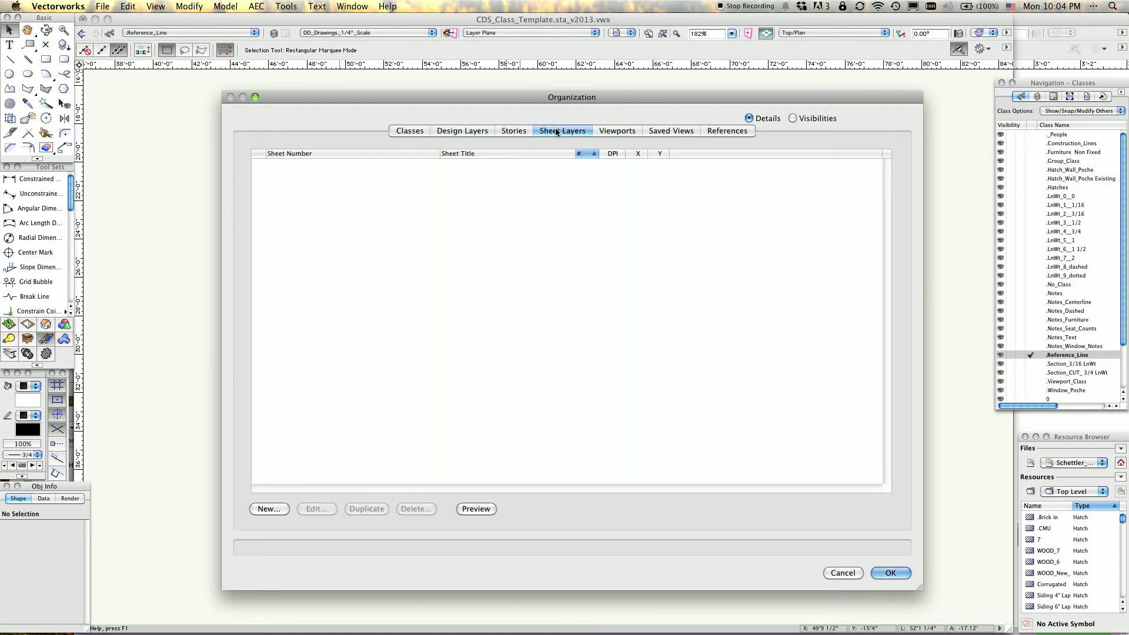
Make .Construction_Lines the active class from the Organization dialog's class list.
click(412, 131)
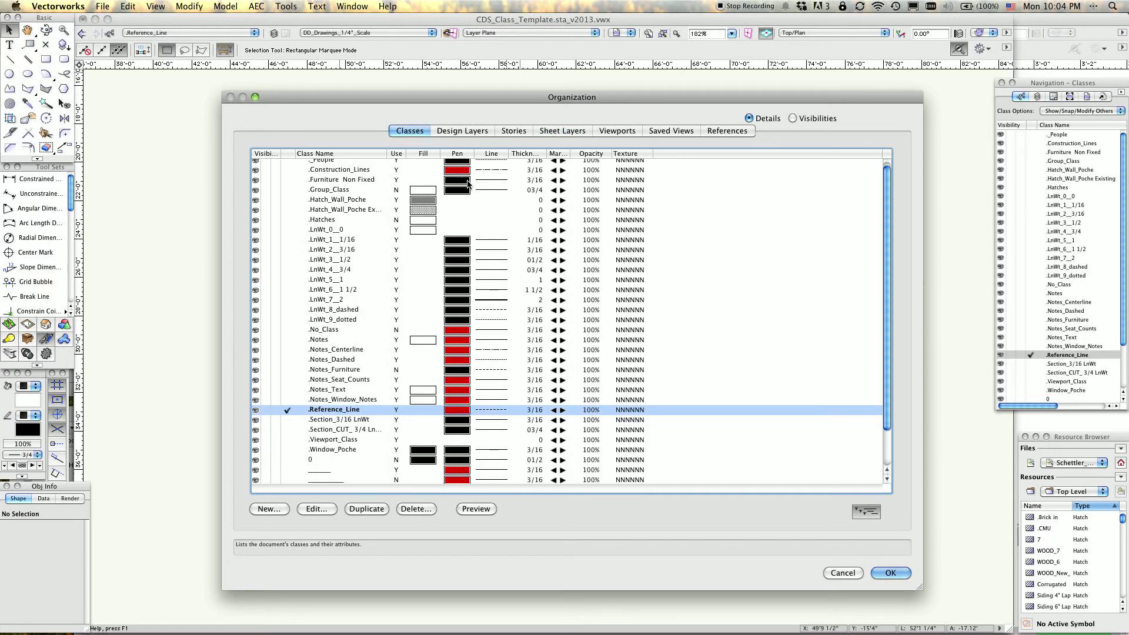
scroll(412, 283, up, 1)
scroll(411, 283, down, 3)
scroll(412, 283, up, 3)
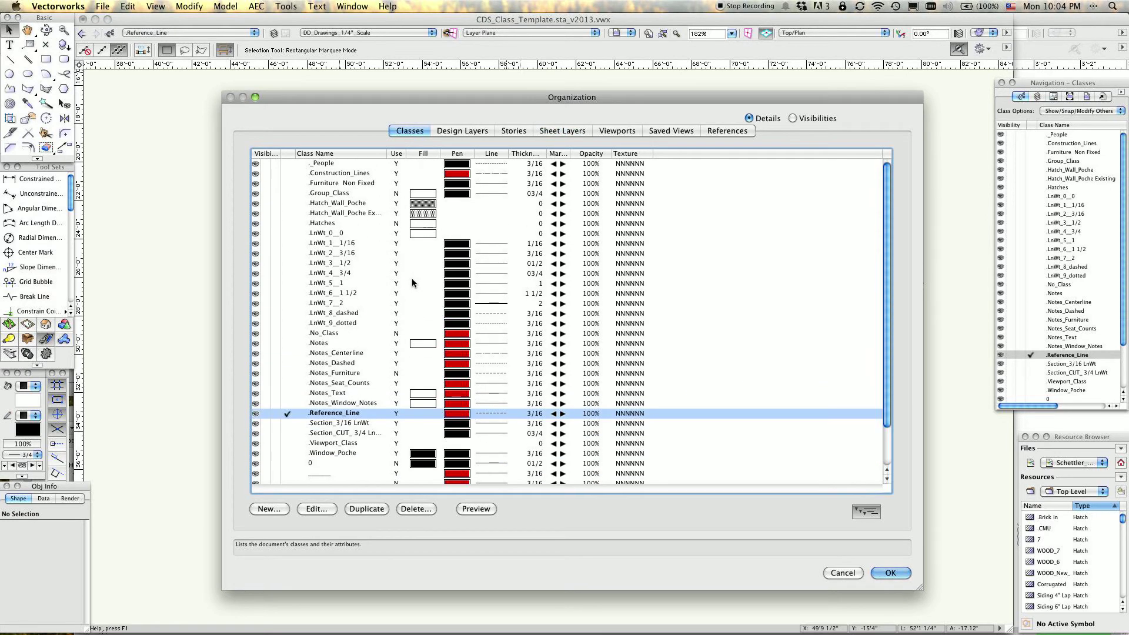
click(323, 174)
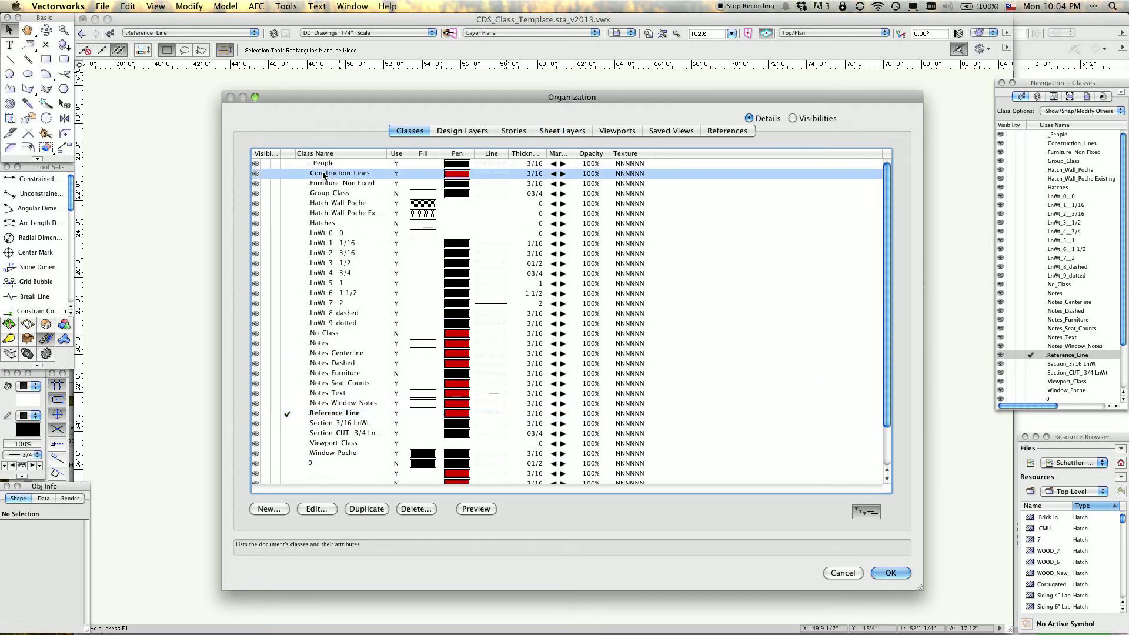
click(288, 174)
Open .Construction_Lines for editing and switch its Use at Creation option off and back on.
double_click(332, 175)
drag(468, 111, 471, 173)
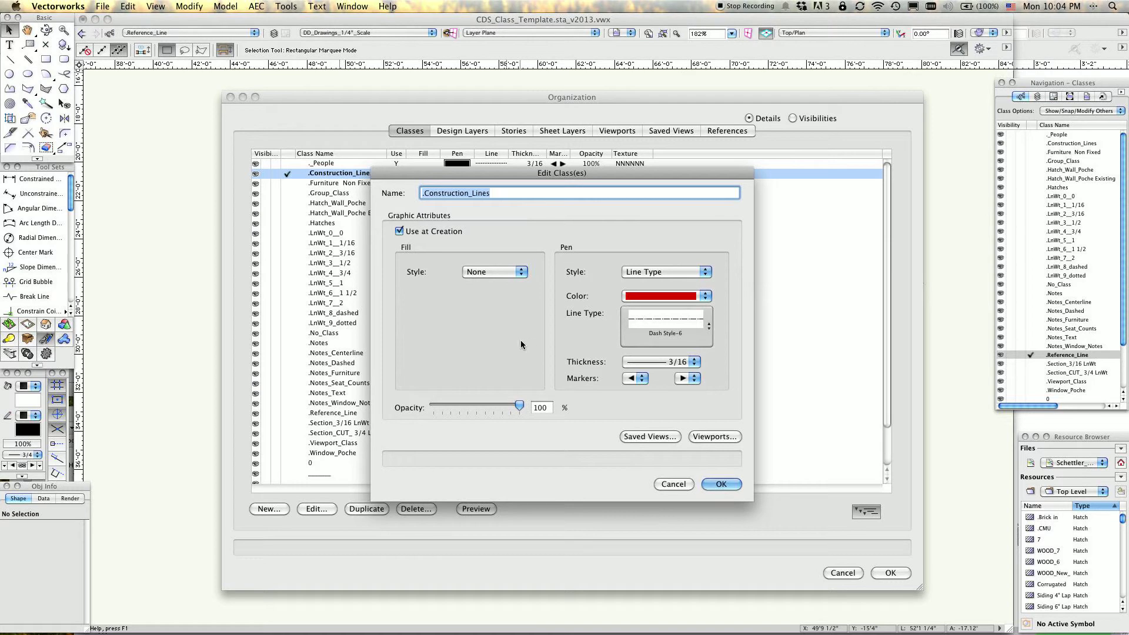
click(400, 231)
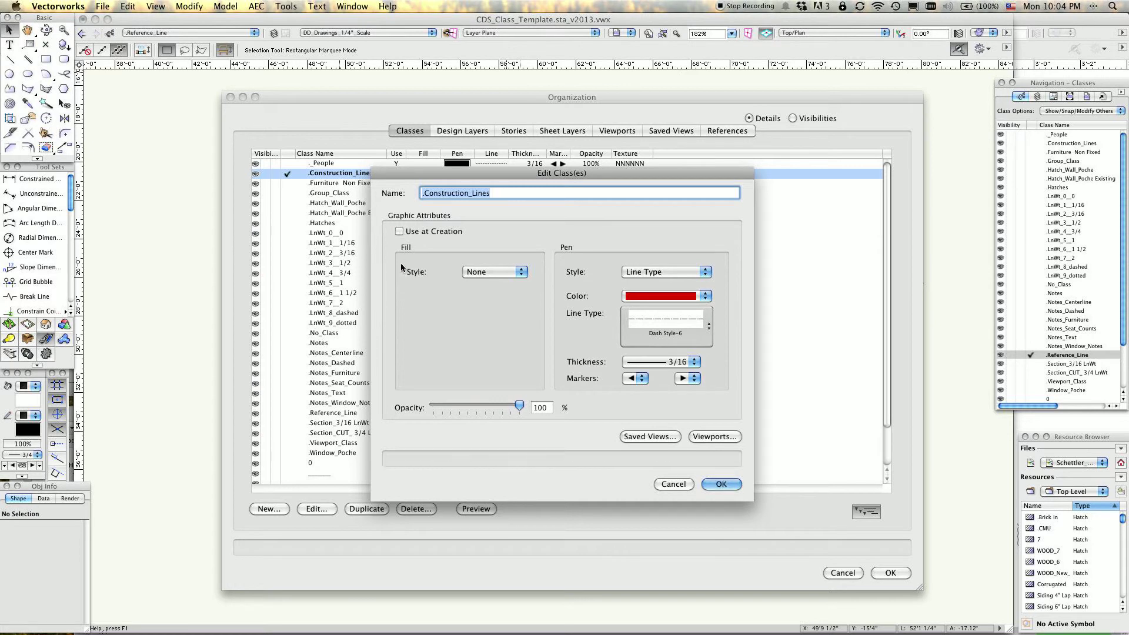
click(399, 231)
Review the fill style, pen style, color, line type and thickness options of .Construction_Lines, and close the class settings without saving.
click(524, 273)
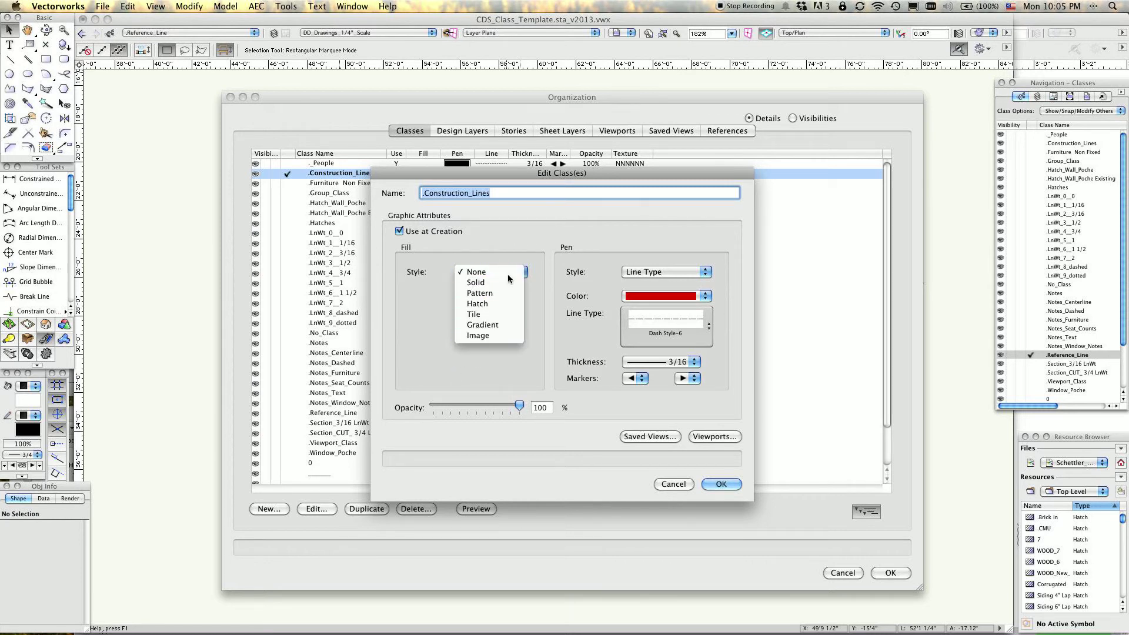
click(535, 245)
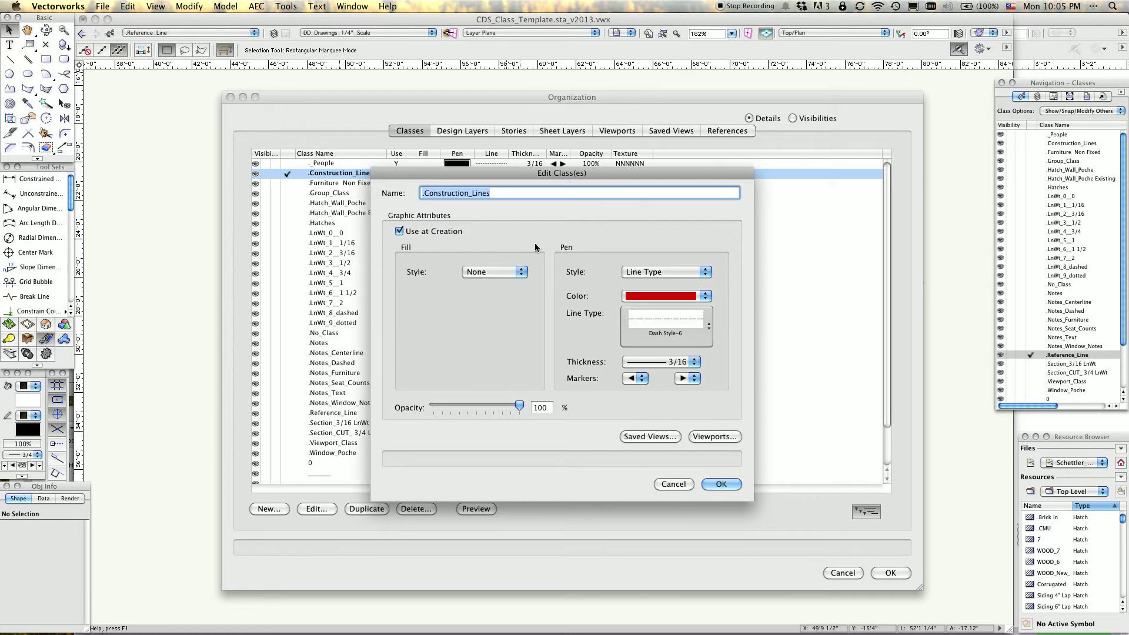
click(700, 296)
click(630, 356)
click(705, 271)
click(724, 273)
click(709, 325)
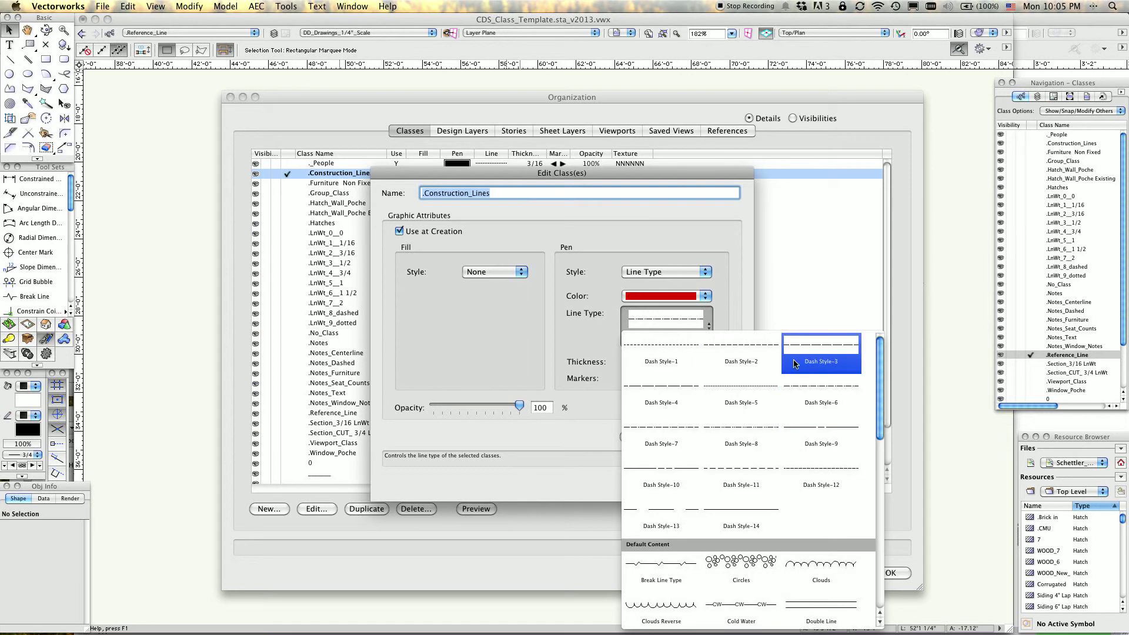
click(822, 392)
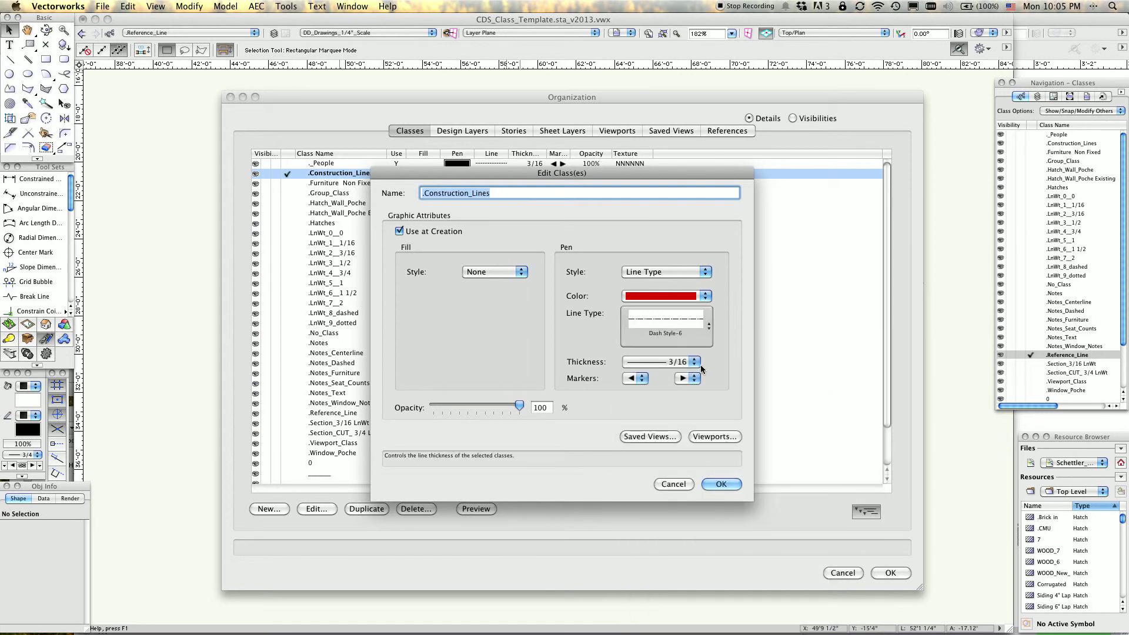
click(694, 361)
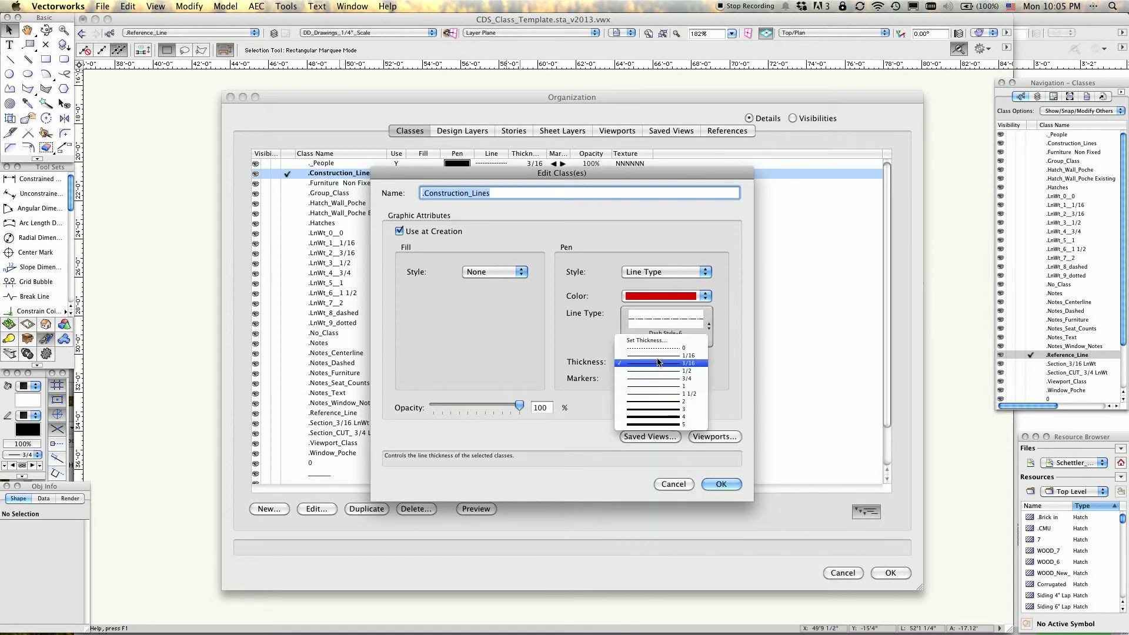
click(685, 363)
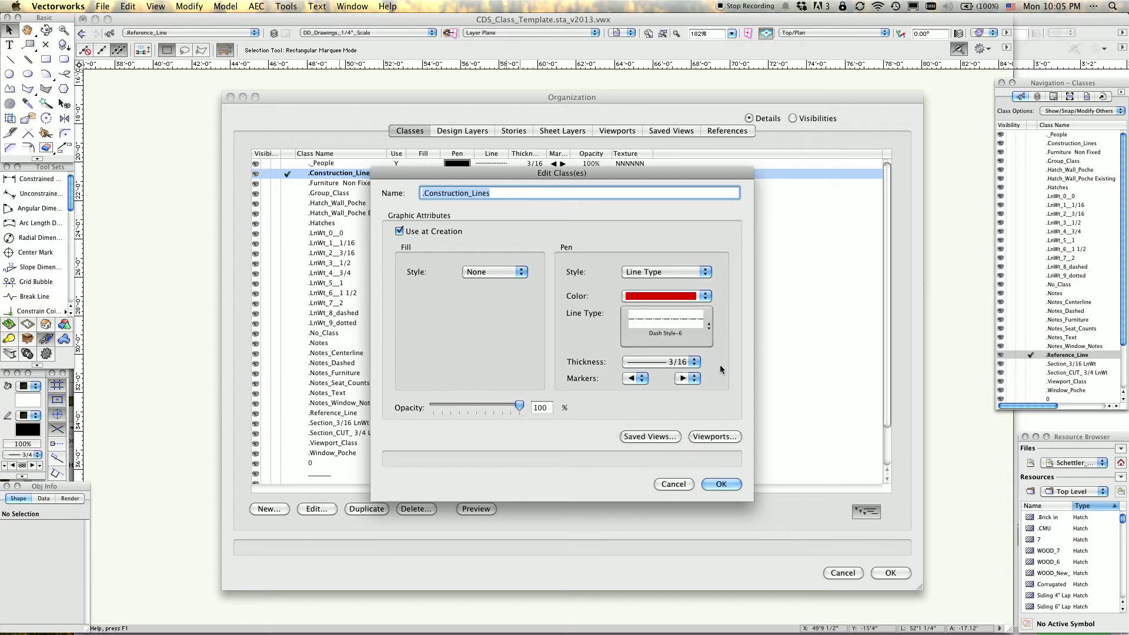
click(674, 484)
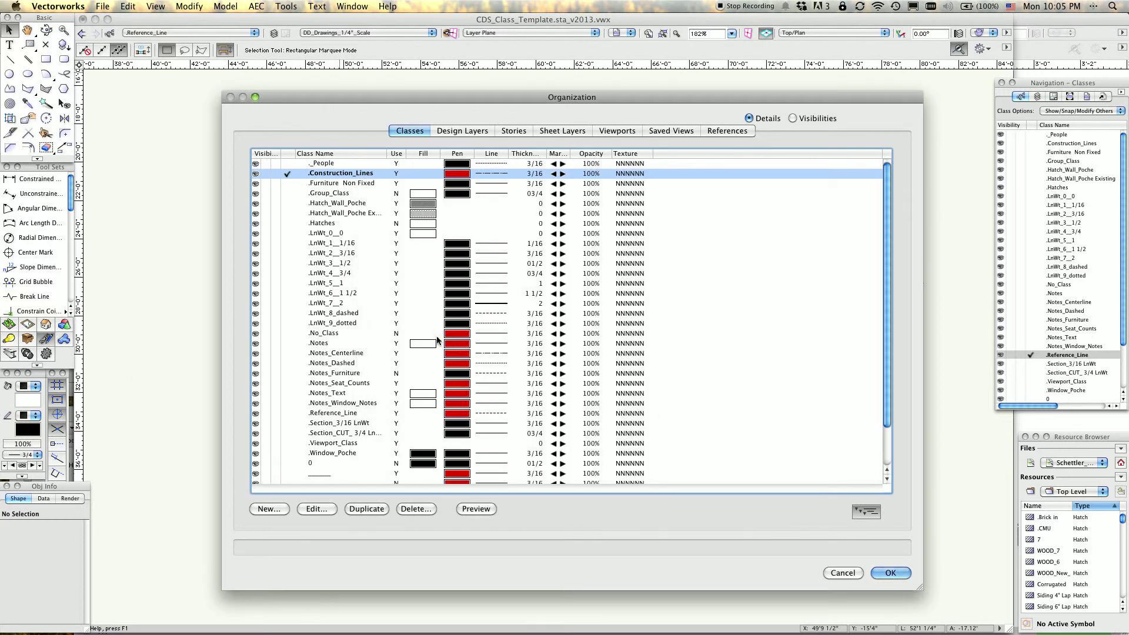
Look through the class list and its use-at-creation, fill, pen and thickness settings.
scroll(438, 341, down, 3)
scroll(442, 344, up, 3)
click(396, 223)
scroll(354, 217, down, 3)
scroll(357, 220, up, 3)
scroll(388, 262, down, 3)
scroll(387, 264, up, 3)
Examine the line weight classes from .LnWt_1__1/16 through .LnWt_9_dotted, comparing their thicknesses and line styles.
click(327, 243)
click(328, 253)
click(329, 263)
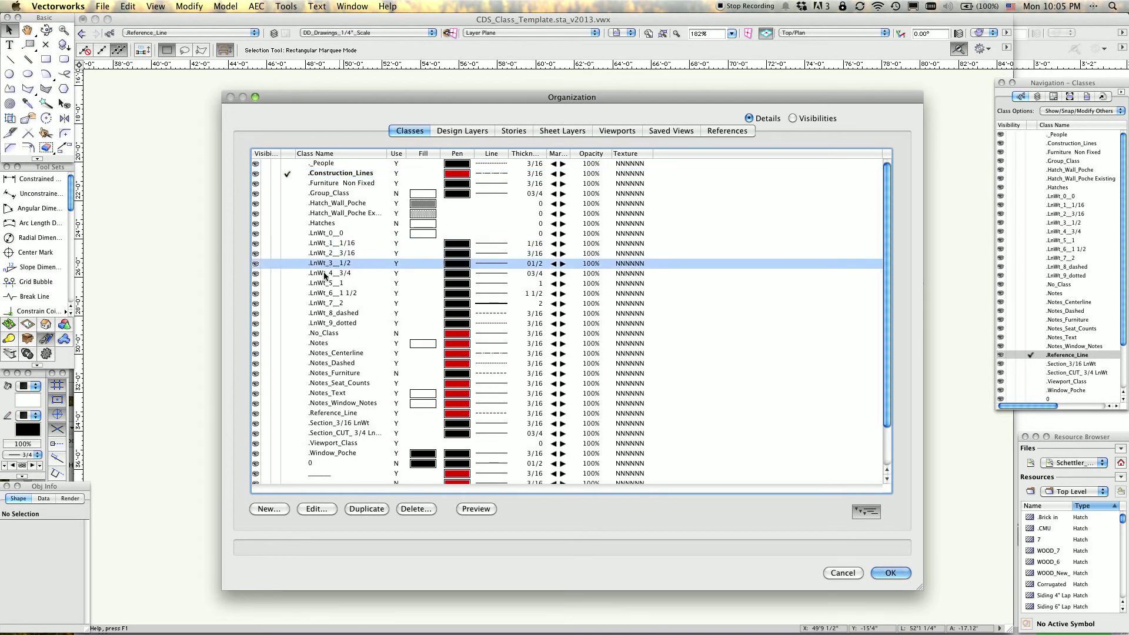
click(341, 273)
click(334, 244)
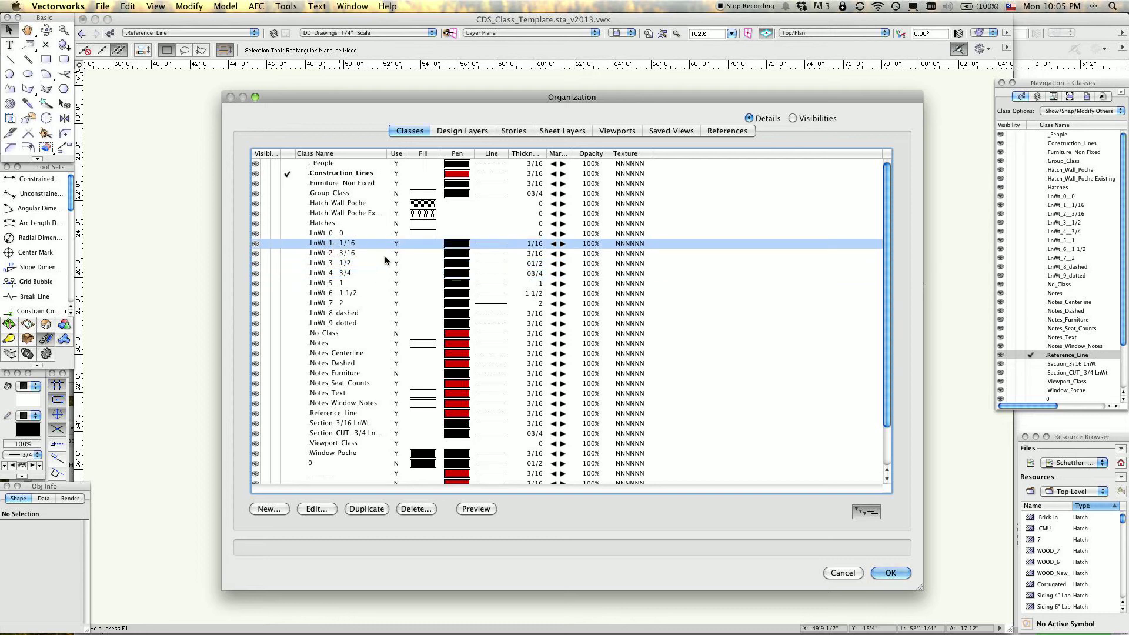
click(345, 254)
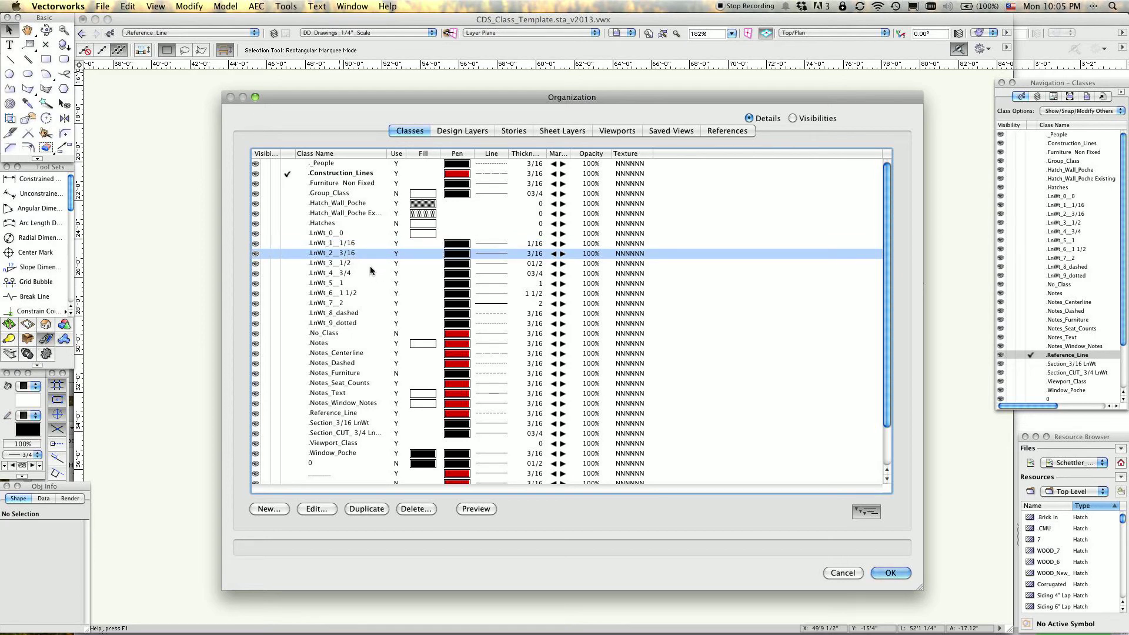
click(345, 274)
click(340, 285)
click(353, 297)
click(353, 300)
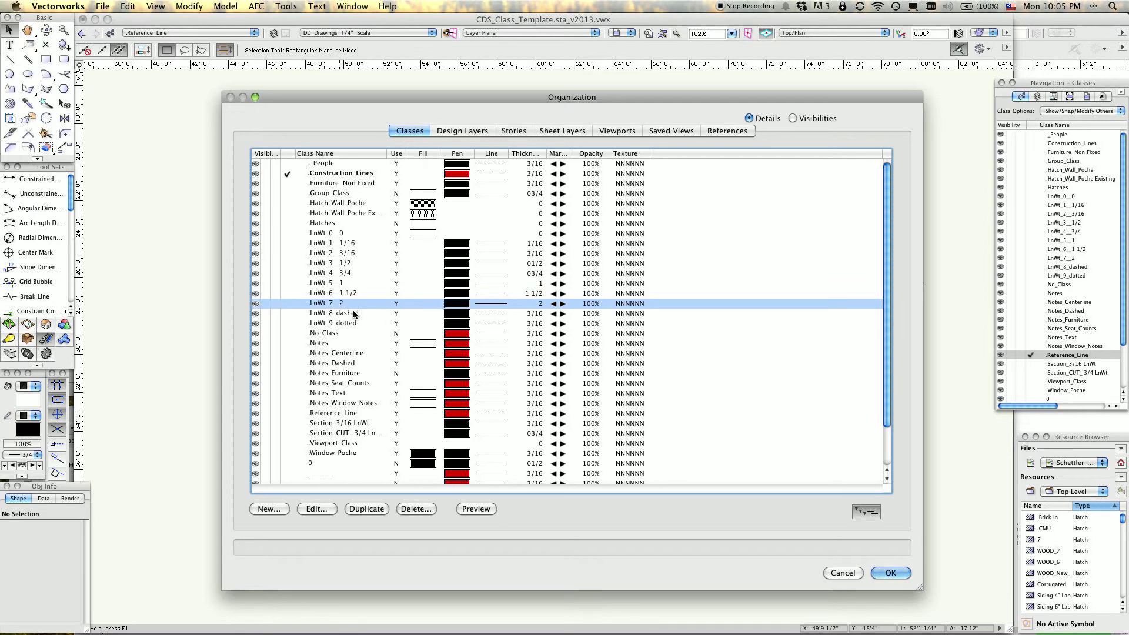
click(346, 315)
click(349, 324)
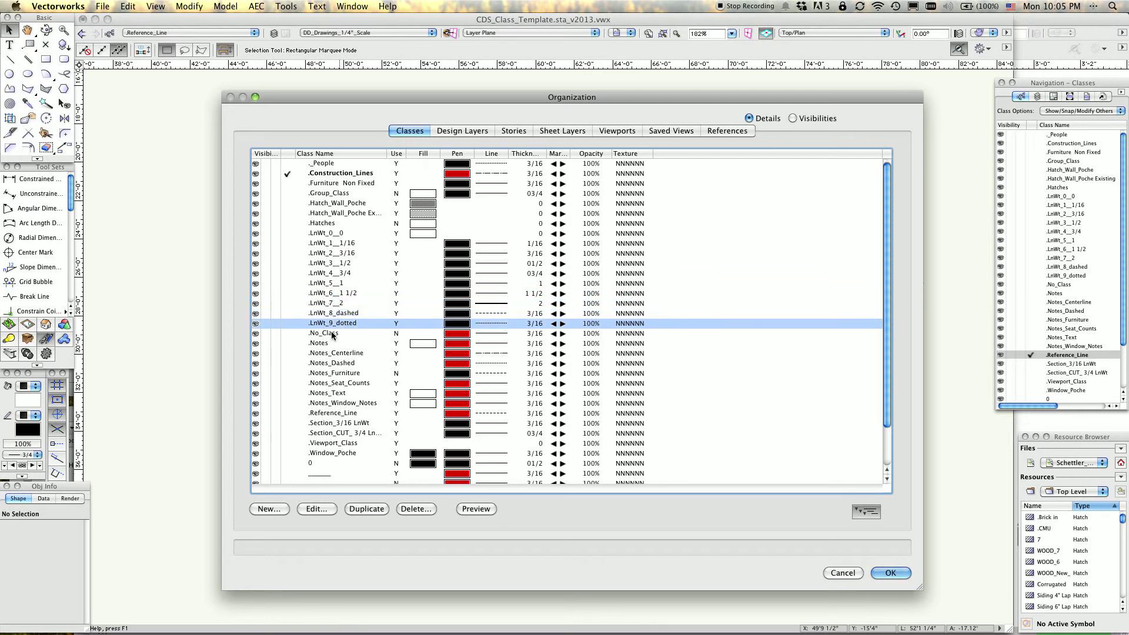
Examine .No_Class, the .Notes classes for centerline, dashed, text and furniture, and .Viewport_Class in the class list.
click(332, 334)
click(345, 356)
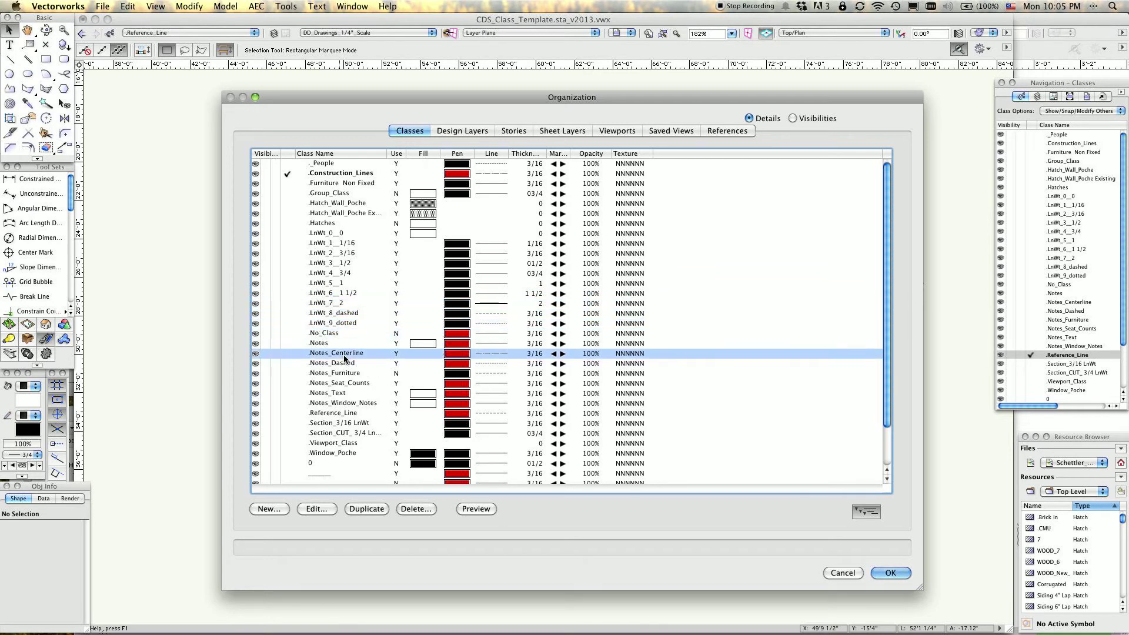
click(344, 363)
click(327, 394)
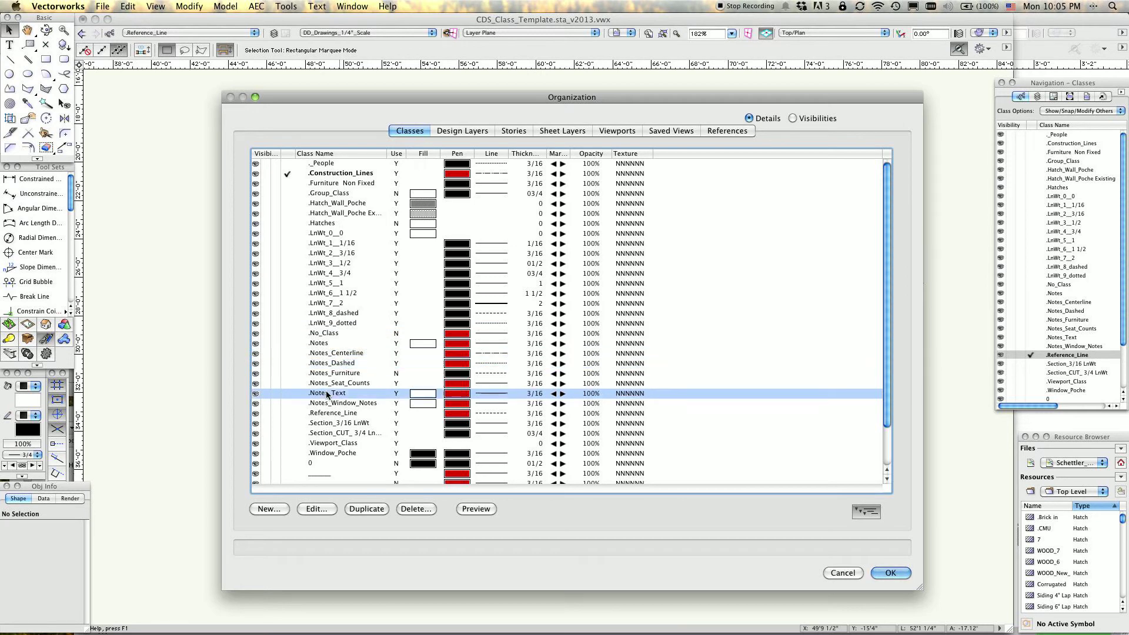
click(322, 374)
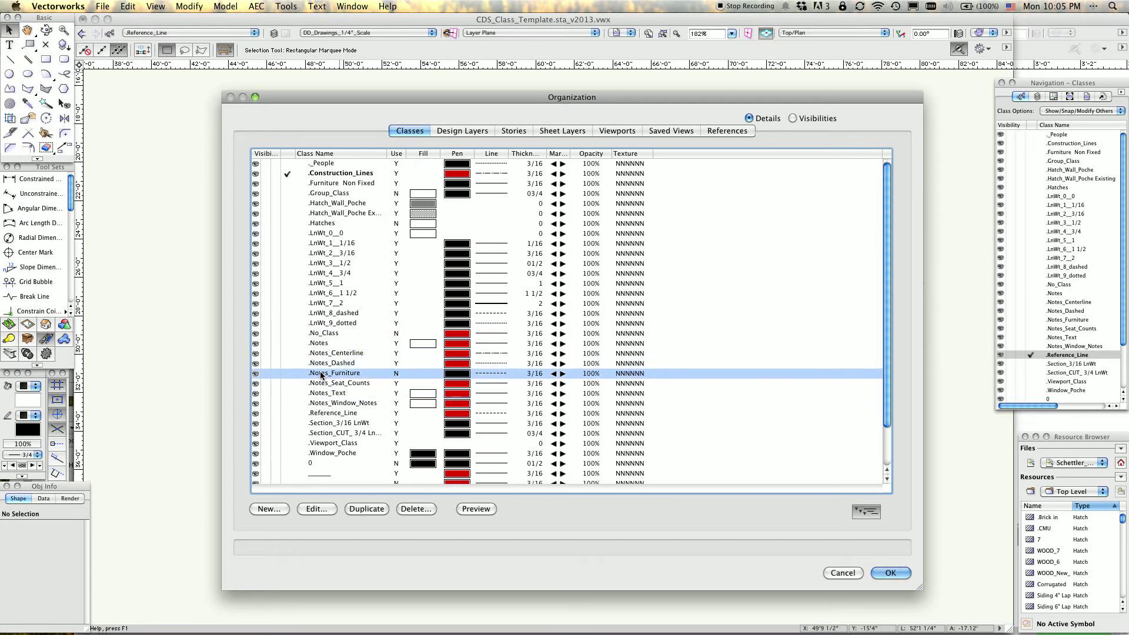
scroll(363, 413, down, 4)
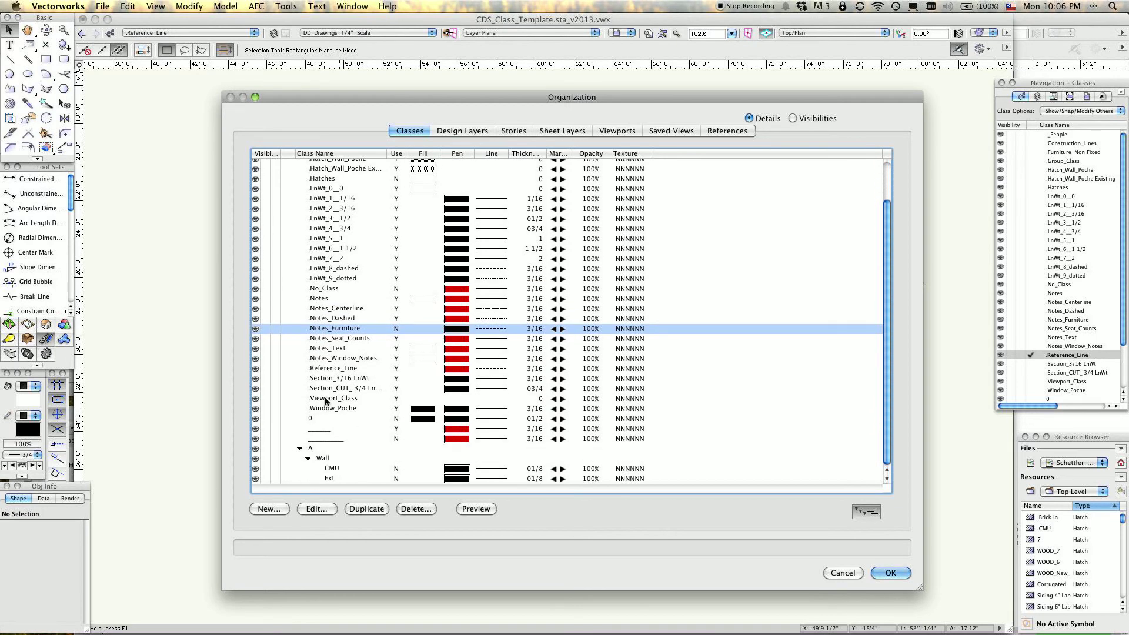
click(327, 400)
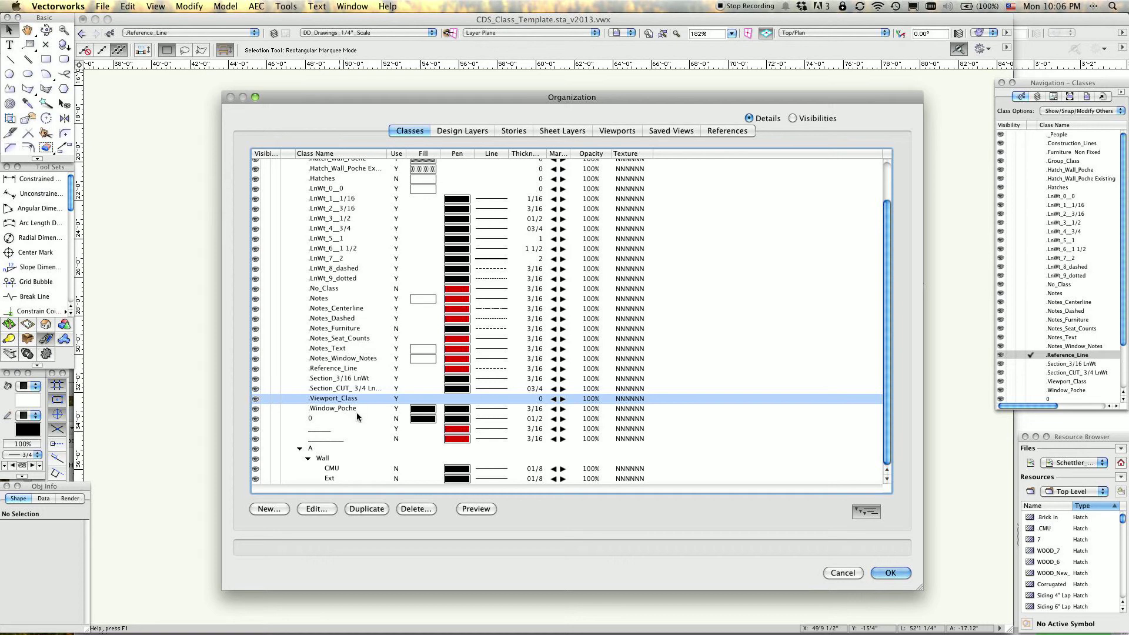
scroll(372, 421, up, 4)
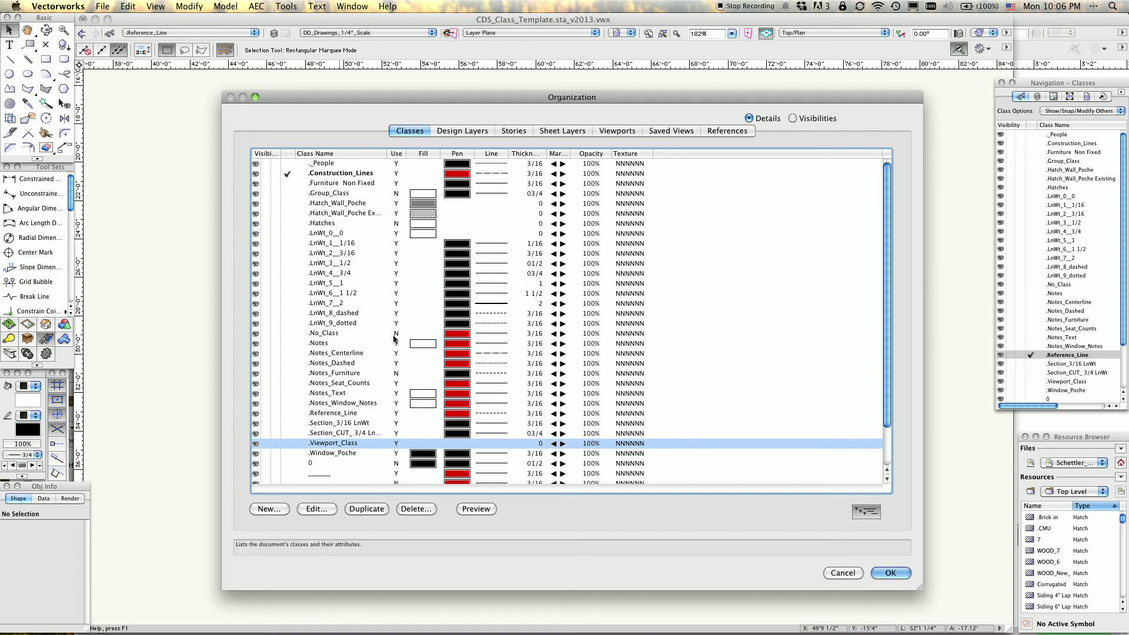
Review the template's design layers and sheet layers, and close the Organization dialog without saving changes.
click(459, 132)
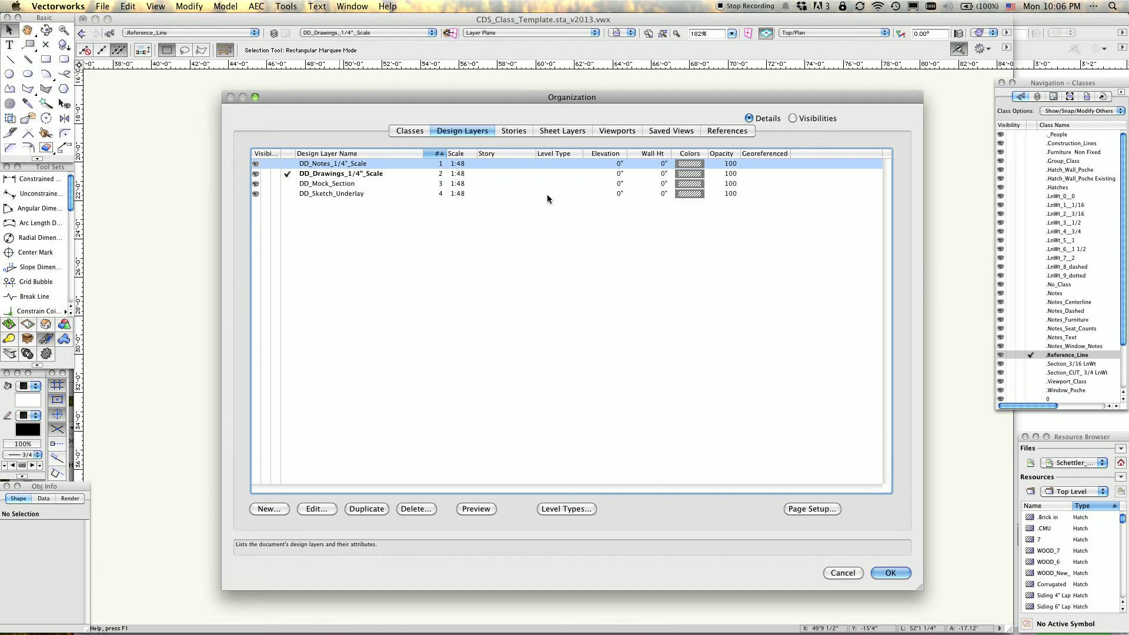
click(573, 132)
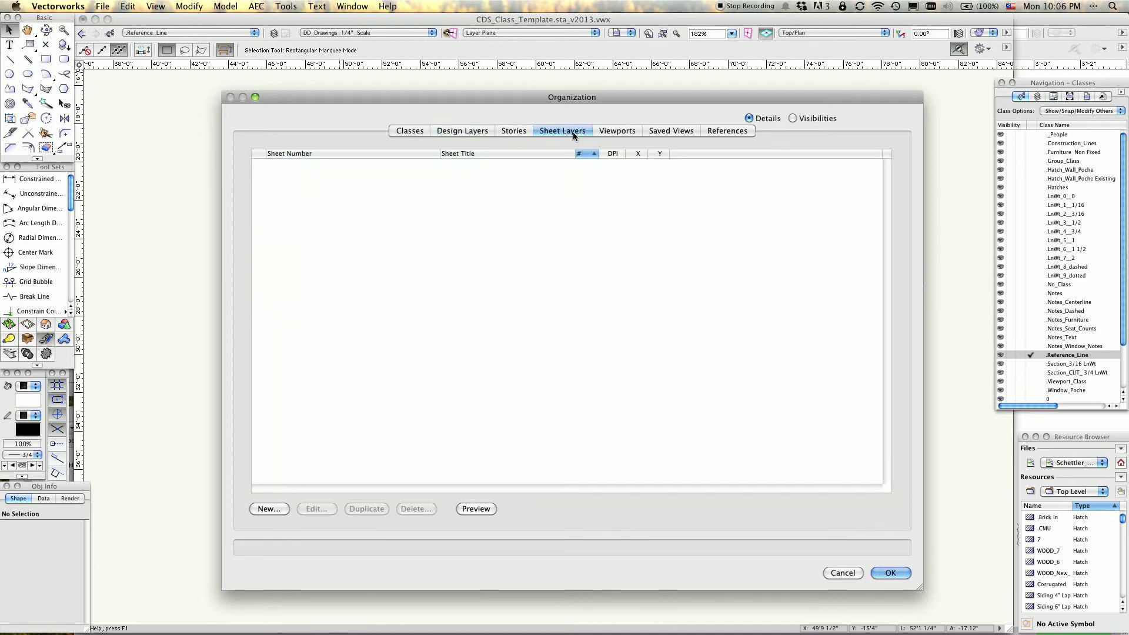
click(844, 571)
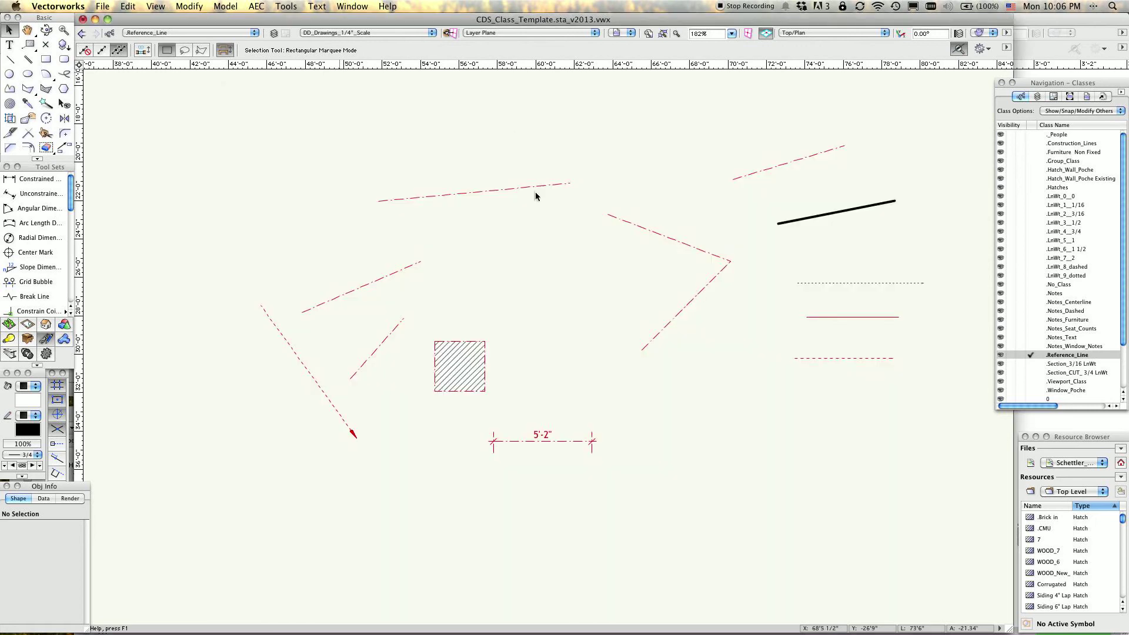
Switch to the open house elevation drawing whose file name ends in "DD - 2.2.15_kc.vwx".
click(343, 5)
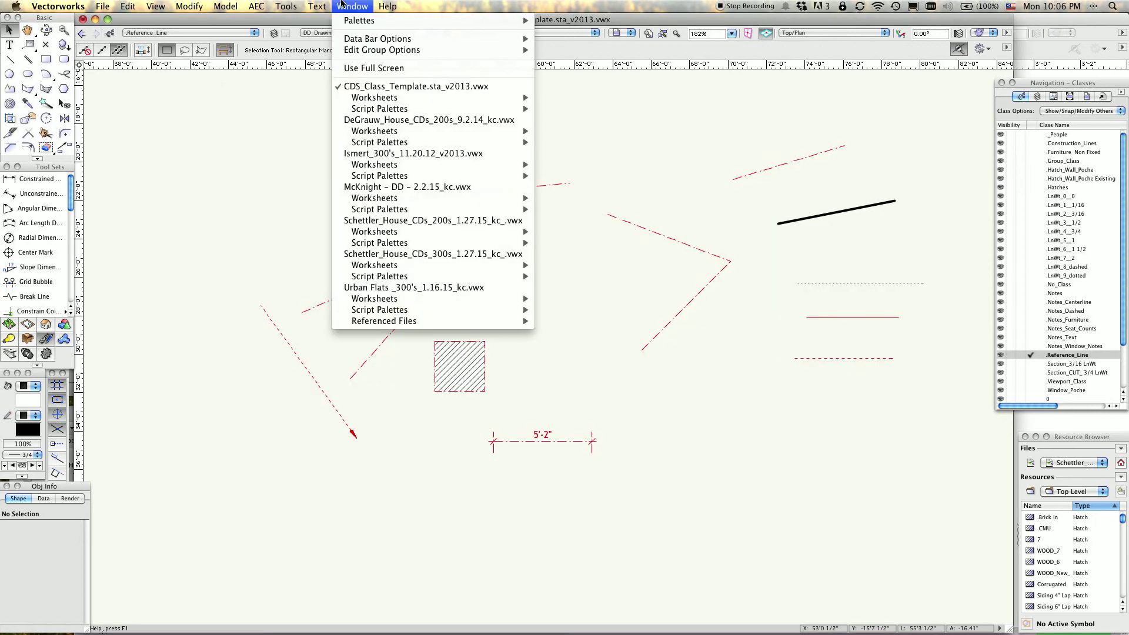
click(347, 187)
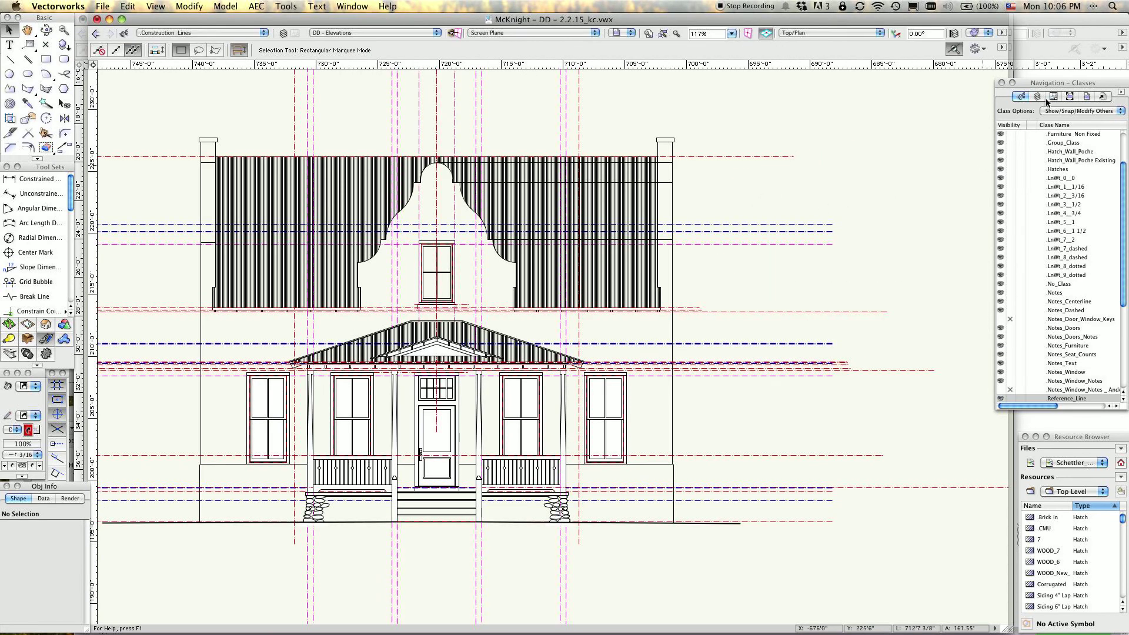
click(604, 210)
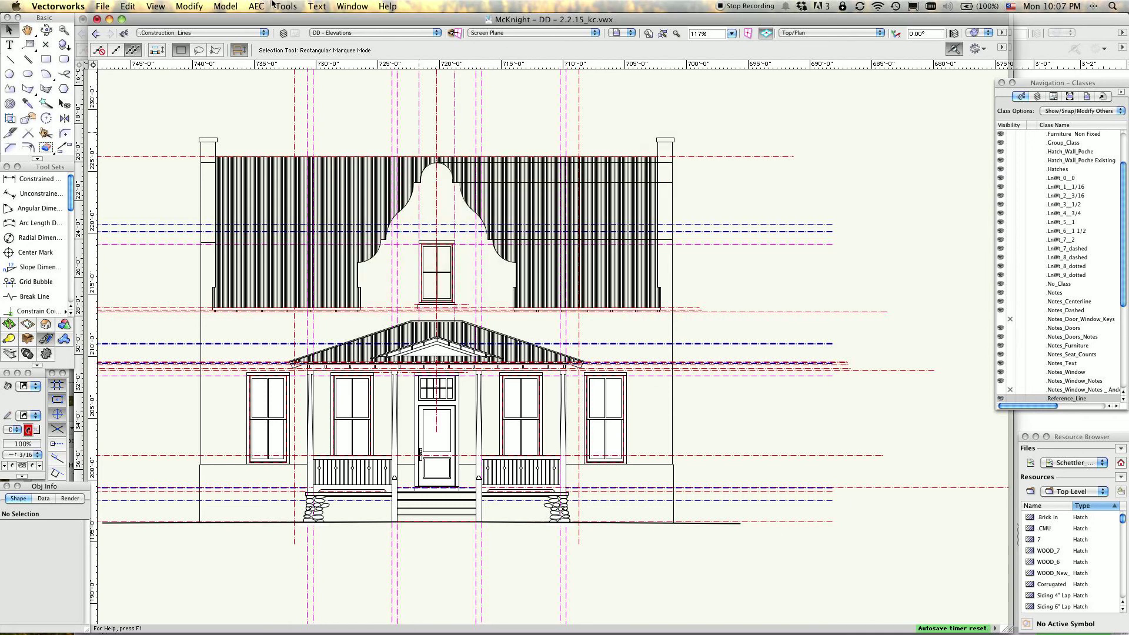
Open the Organization dialog for the house drawing and review its classes, design layers and sheet layers.
click(279, 5)
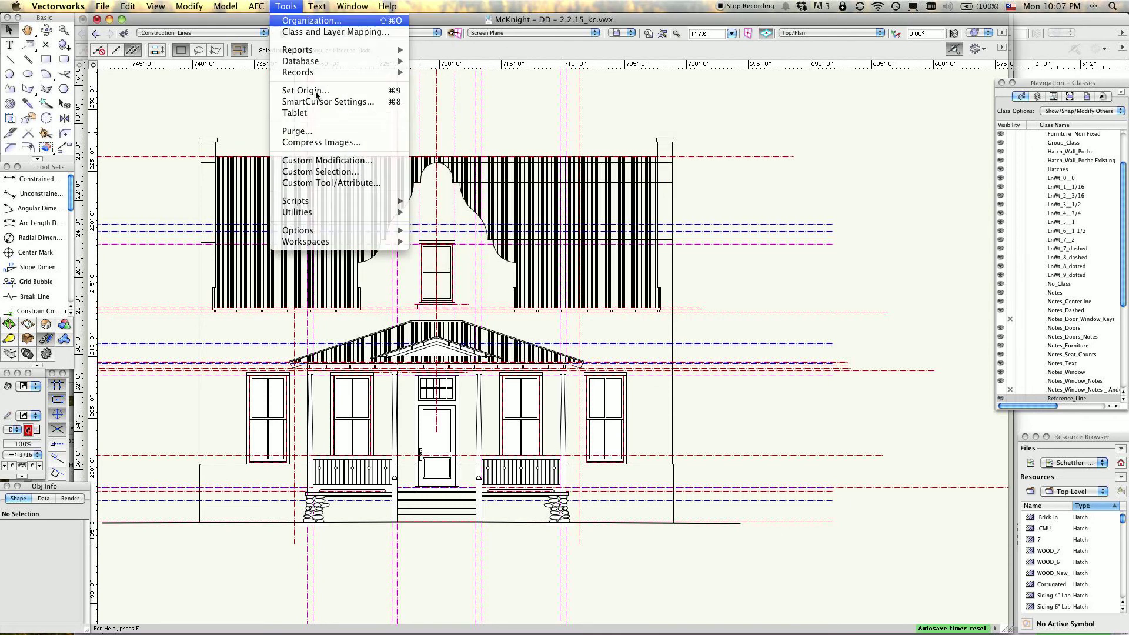
click(311, 20)
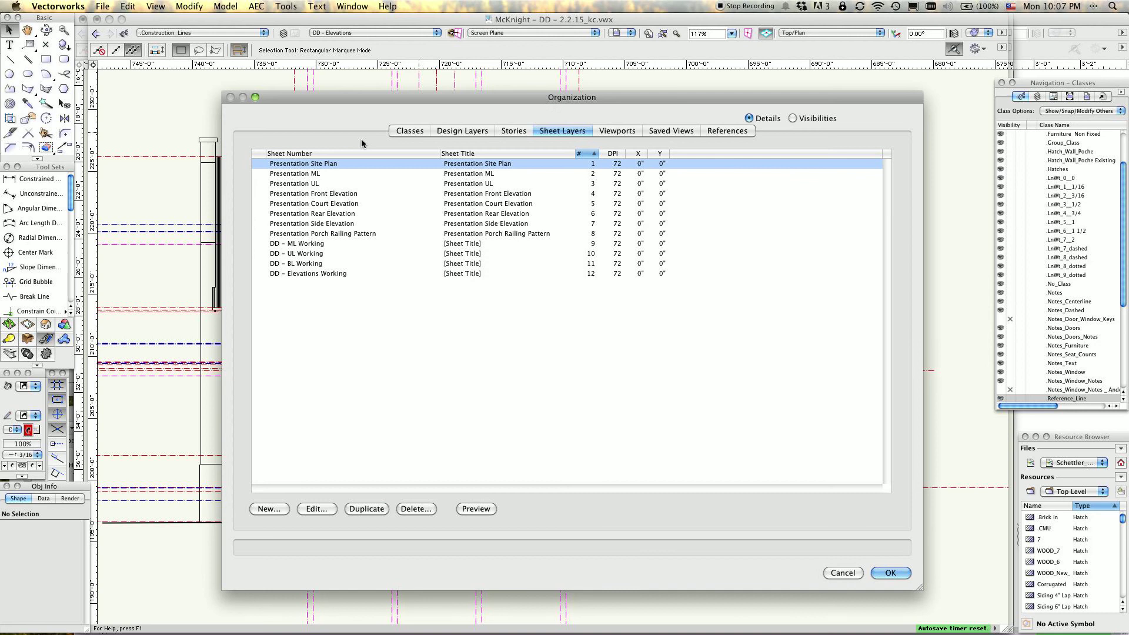
click(404, 131)
click(464, 131)
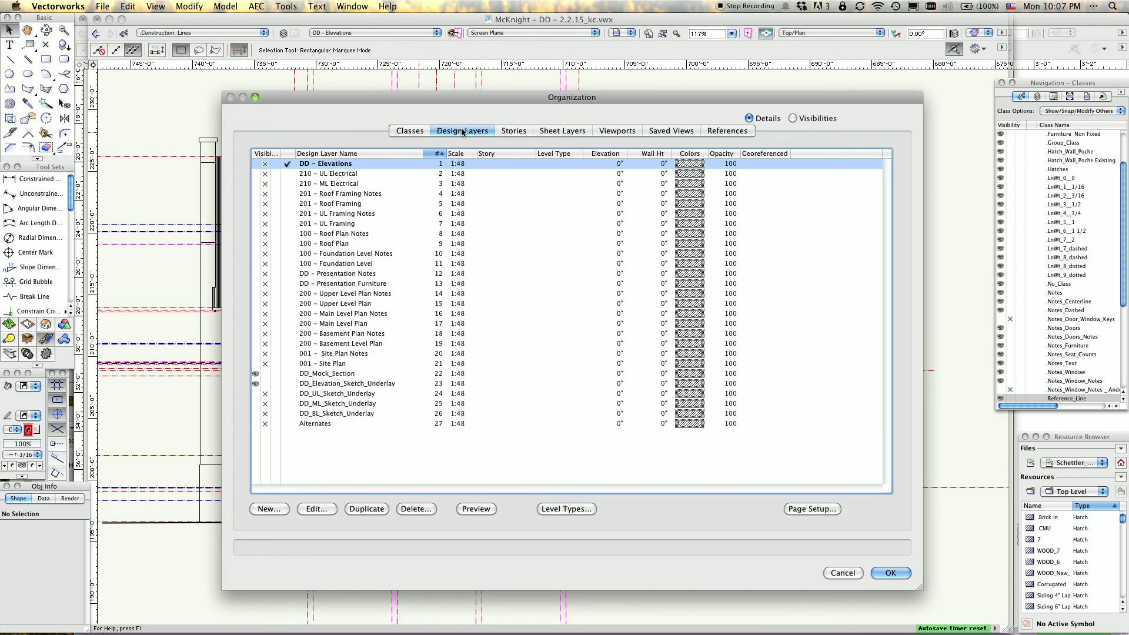
click(561, 132)
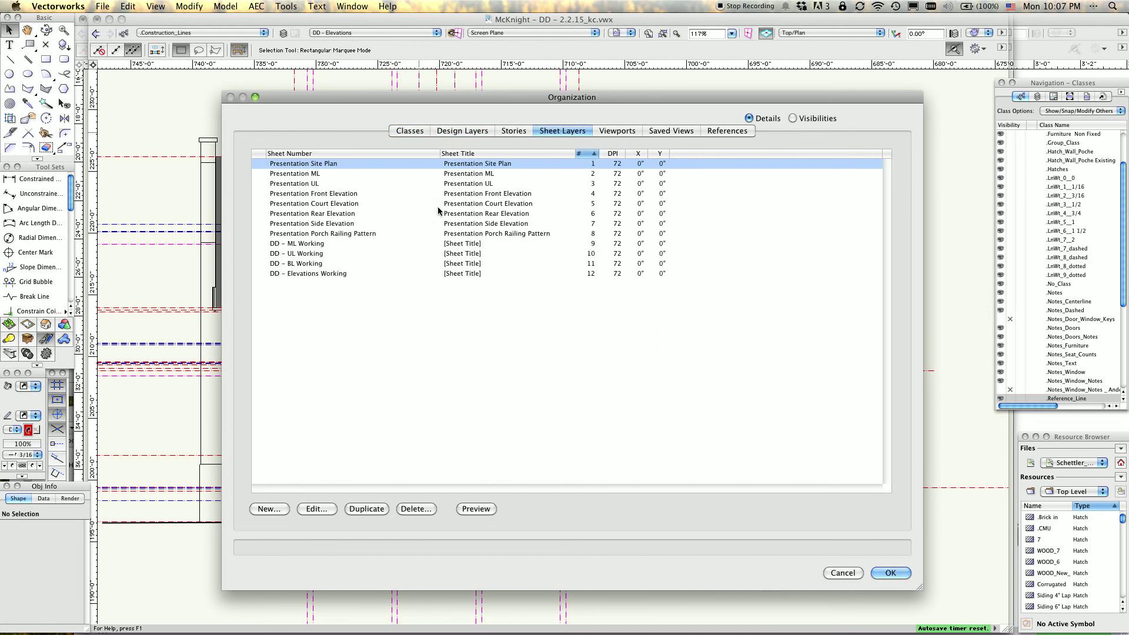
Examine the DD - ML Working, DD - UL Working and DD - BL Working sheet layers of the house drawing.
click(278, 245)
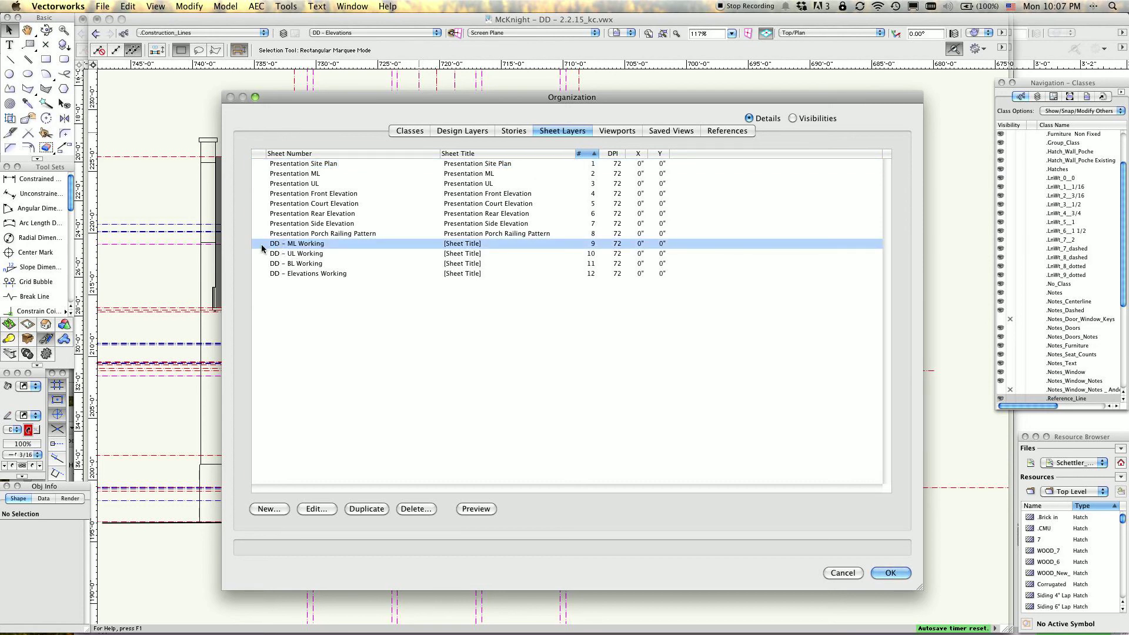
click(260, 246)
click(261, 264)
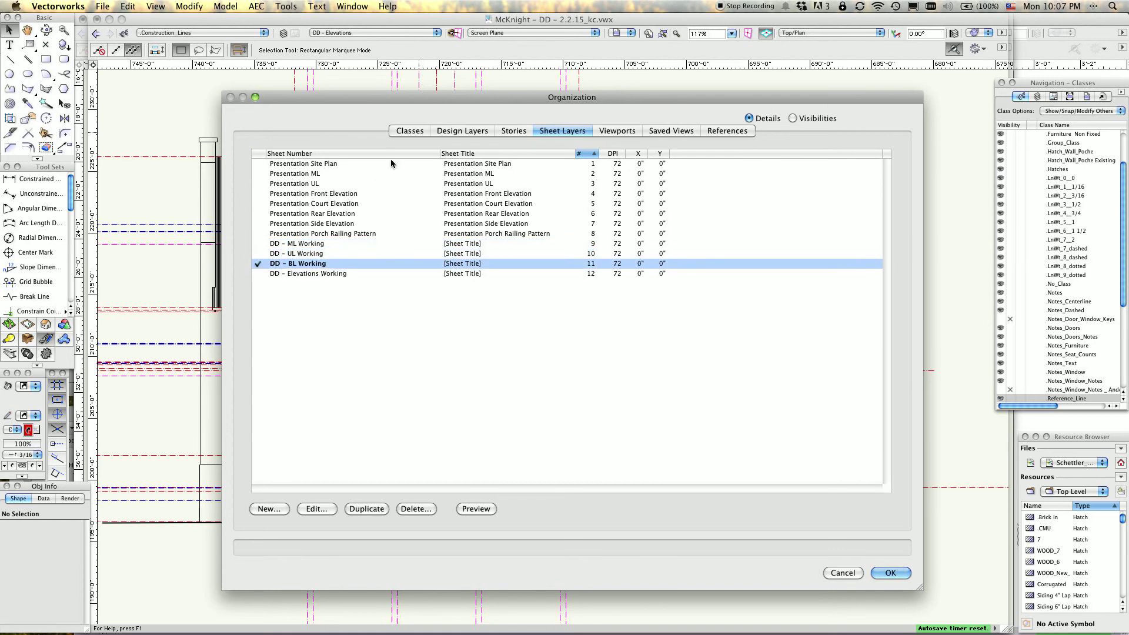
Compare the house drawing's design layers with its class list, and close the Organization dialog without saving changes.
click(464, 130)
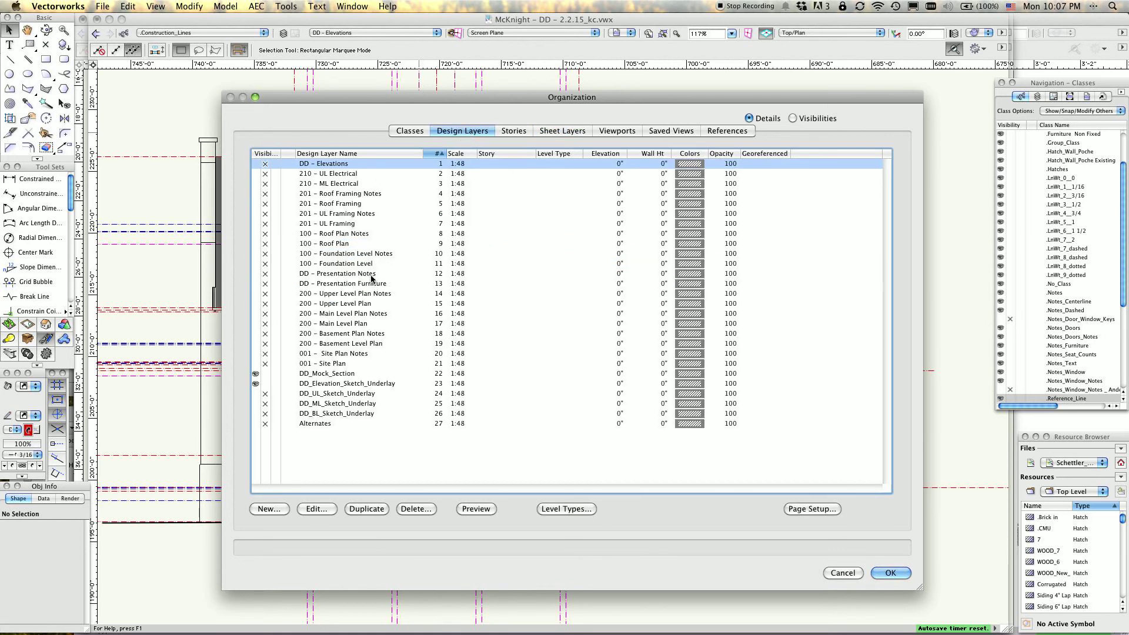
click(415, 131)
click(462, 131)
click(411, 131)
scroll(364, 300, down, 3)
scroll(364, 300, down, 5)
scroll(365, 298, up, 8)
scroll(366, 298, down, 8)
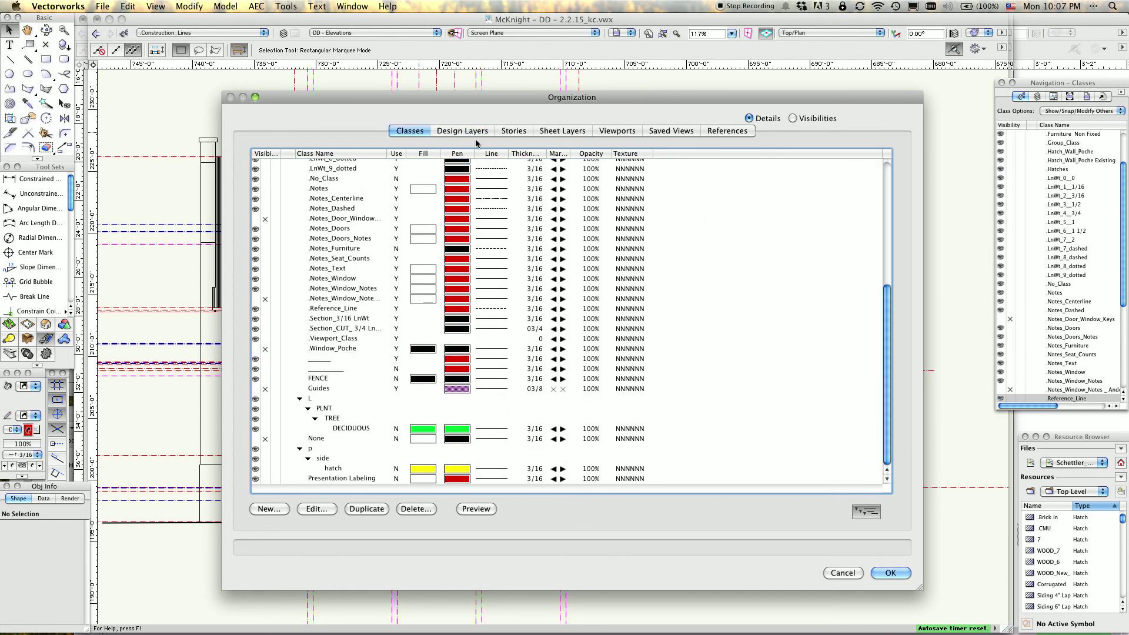
click(471, 131)
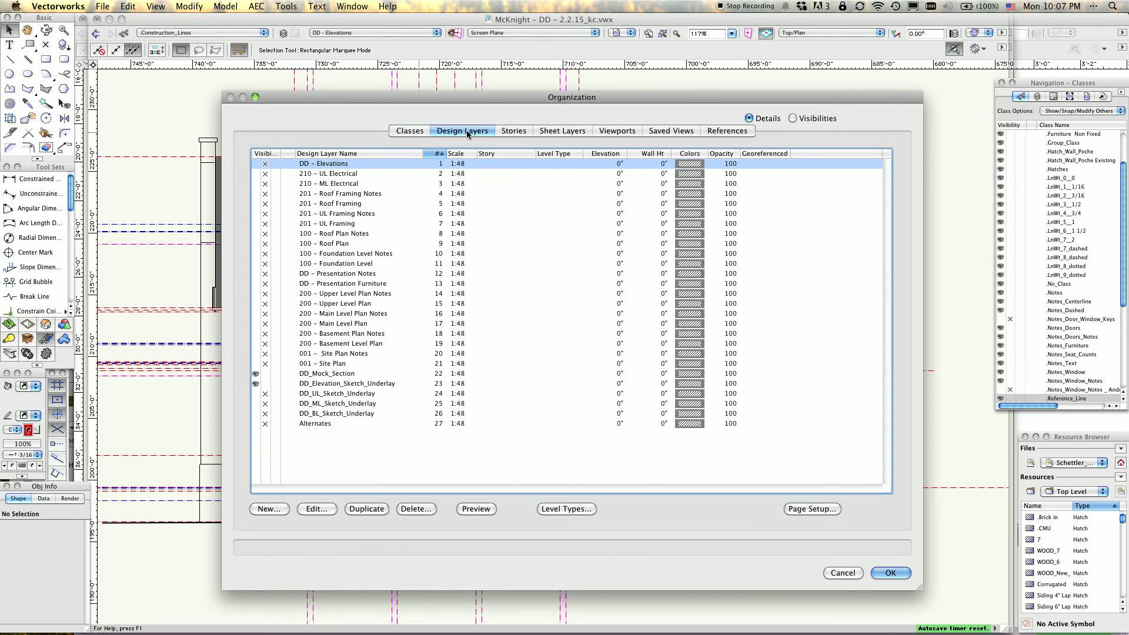
click(843, 574)
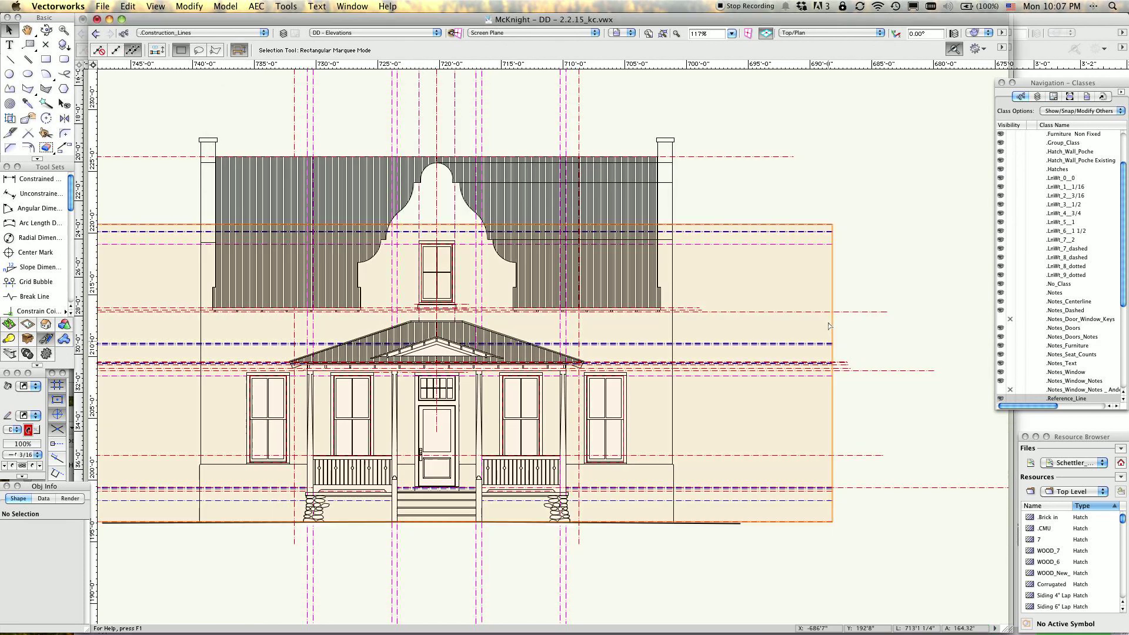
View the whole front elevation and check its design layers and classes in the Navigation palette, keeping .Construction_Lines as the active class.
scroll(828, 322, down, 5)
scroll(846, 305, up, 5)
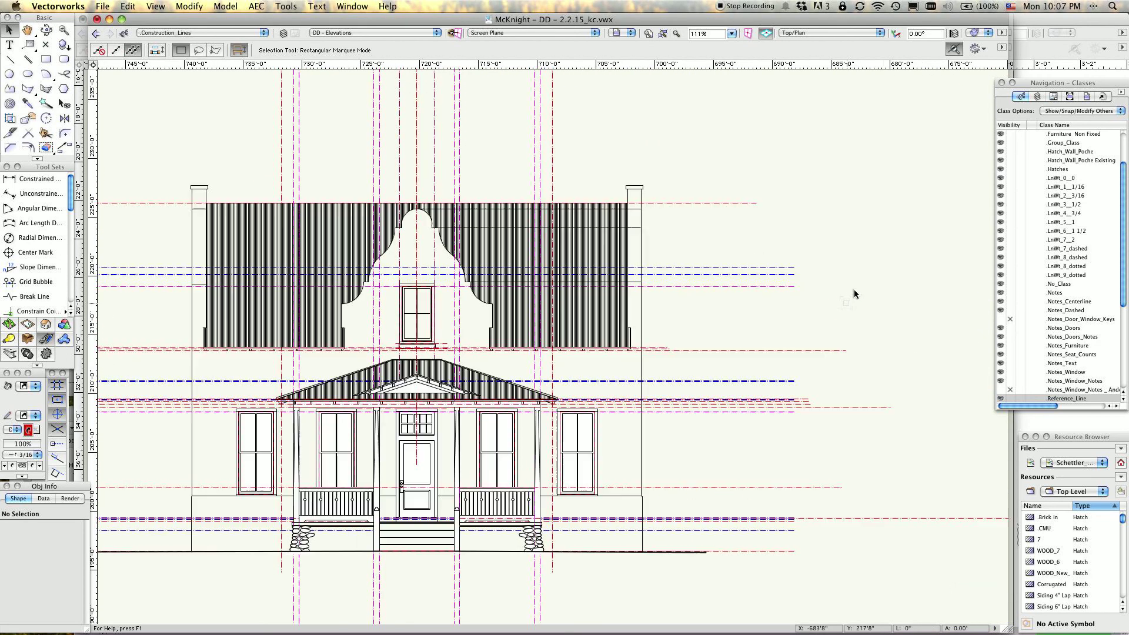
scroll(847, 305, down, 1)
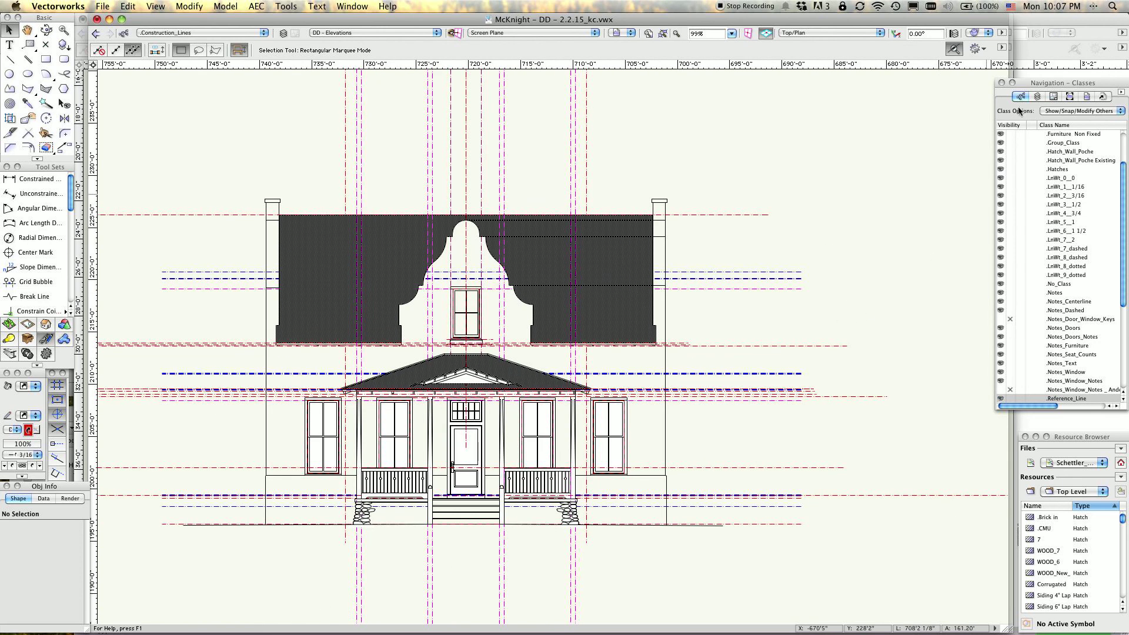
click(1038, 97)
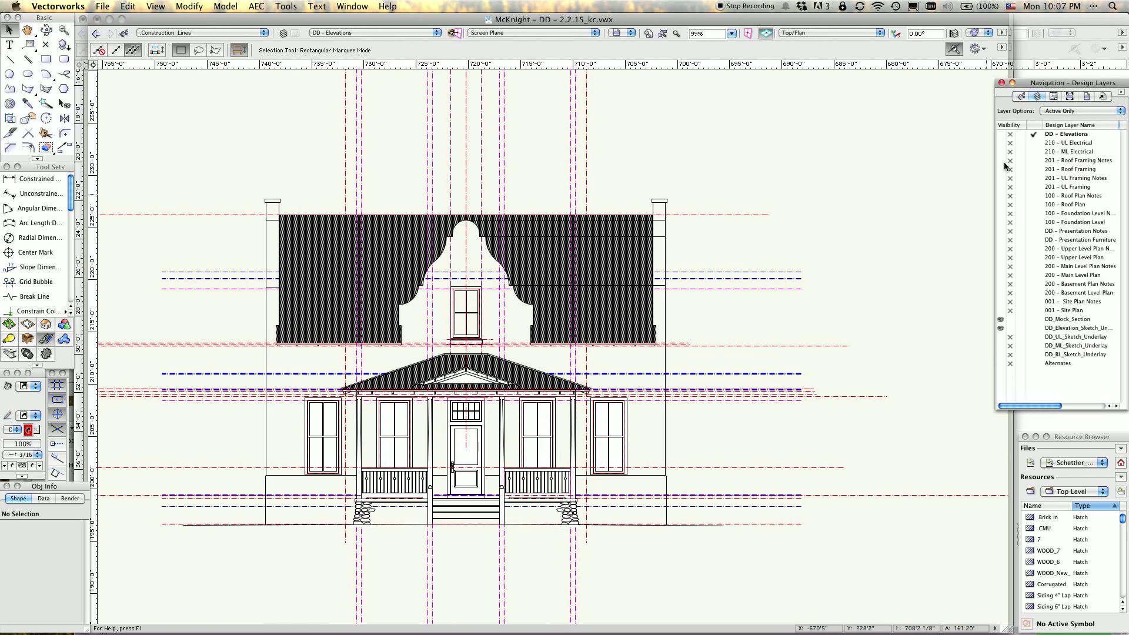
click(1021, 96)
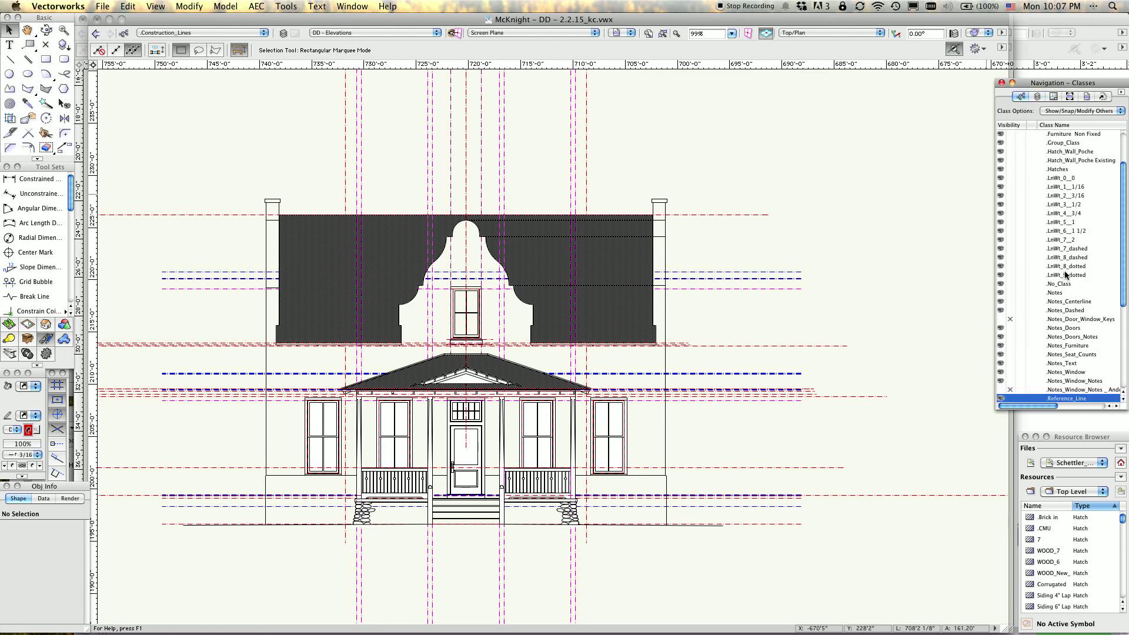
scroll(1065, 270, up, 3)
click(1032, 171)
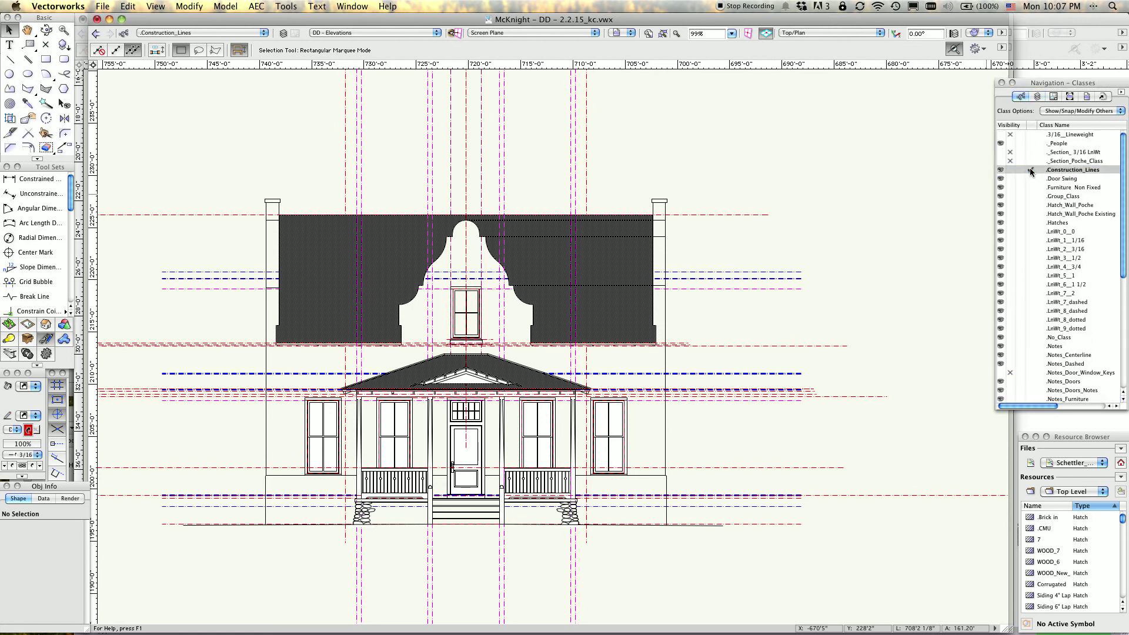
Show the design layers in the Navigation palette again to review them beside the front elevation.
click(1037, 97)
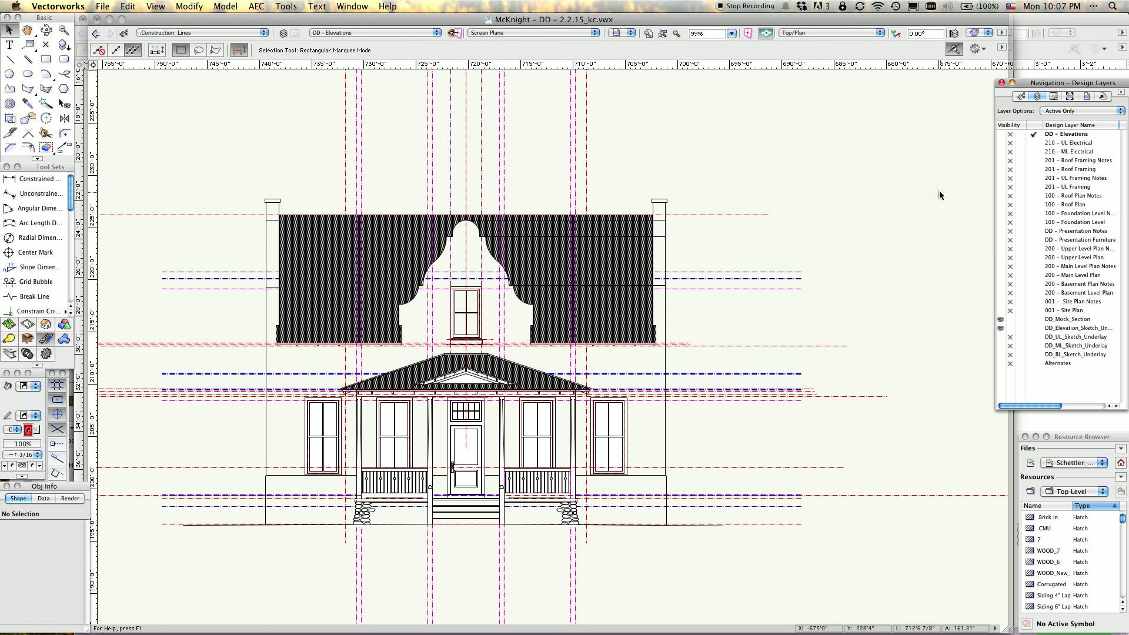
click(935, 211)
scroll(900, 200, right, 3)
scroll(899, 200, up, 1)
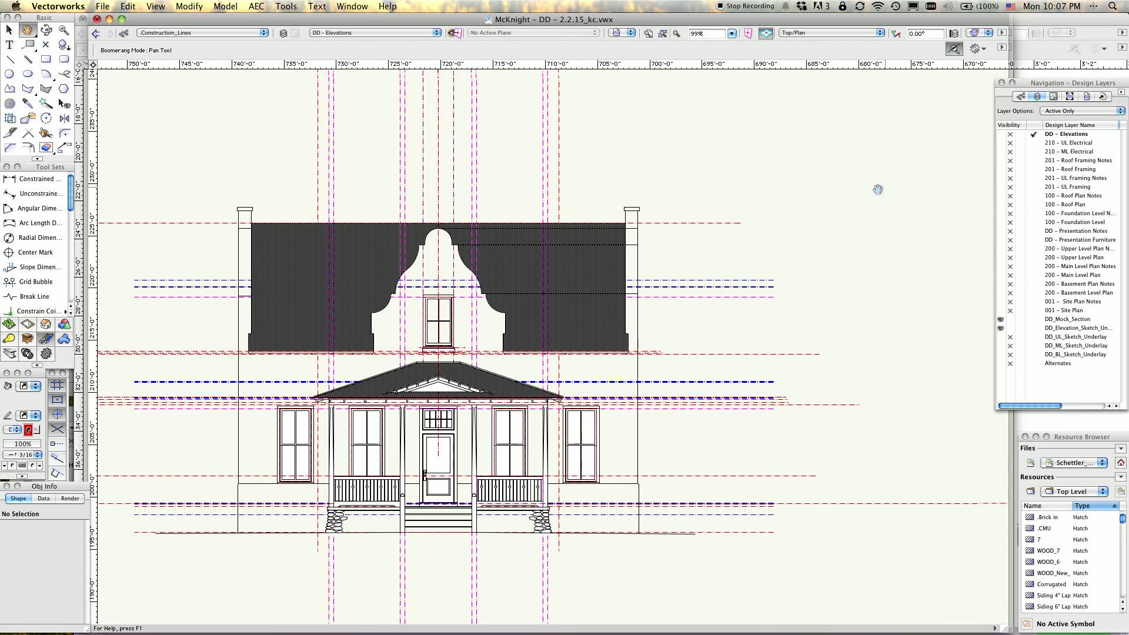